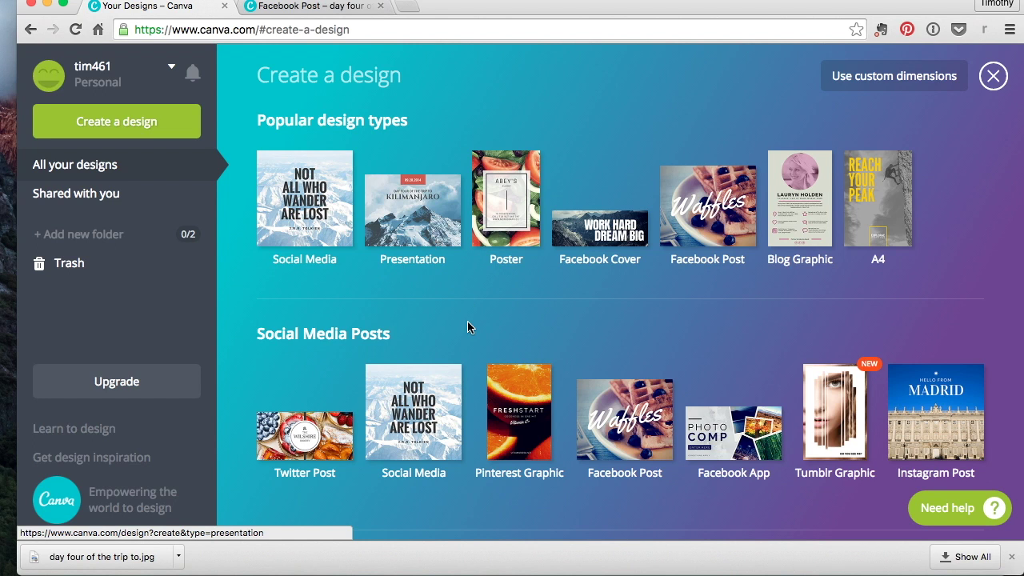
Step: Scroll the Create a design list to the Social Media Posts row showing the 1080 × 1080 px Instagram Post
{"action": "scroll", "coordinate": [512, 276], "scroll_direction": "down", "scroll_amount": 1}
{"action": "scroll", "coordinate": [513, 273], "scroll_direction": "down", "scroll_amount": 3}
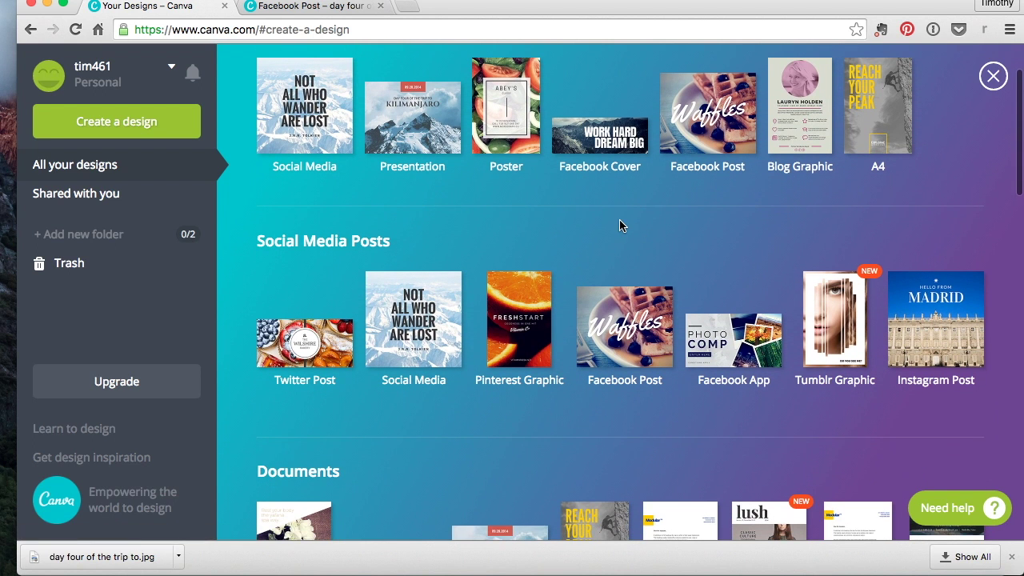
{"action": "scroll", "coordinate": [611, 216], "scroll_direction": "up", "scroll_amount": 2}
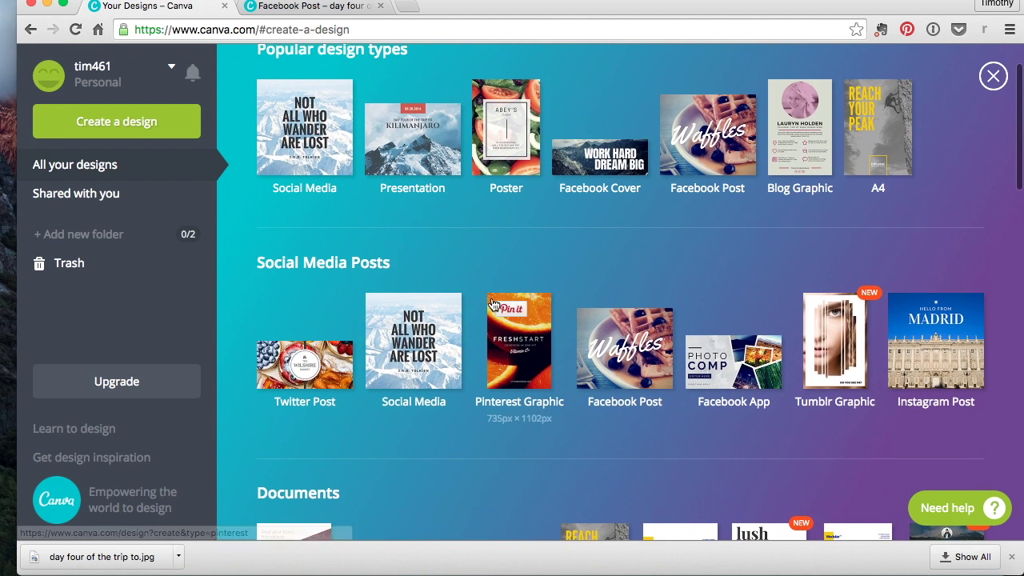
Step: Start a new 1080 × 1080 px Instagram Post and fill its page with a single-photo grid
{"action": "left_click", "coordinate": [930, 344]}
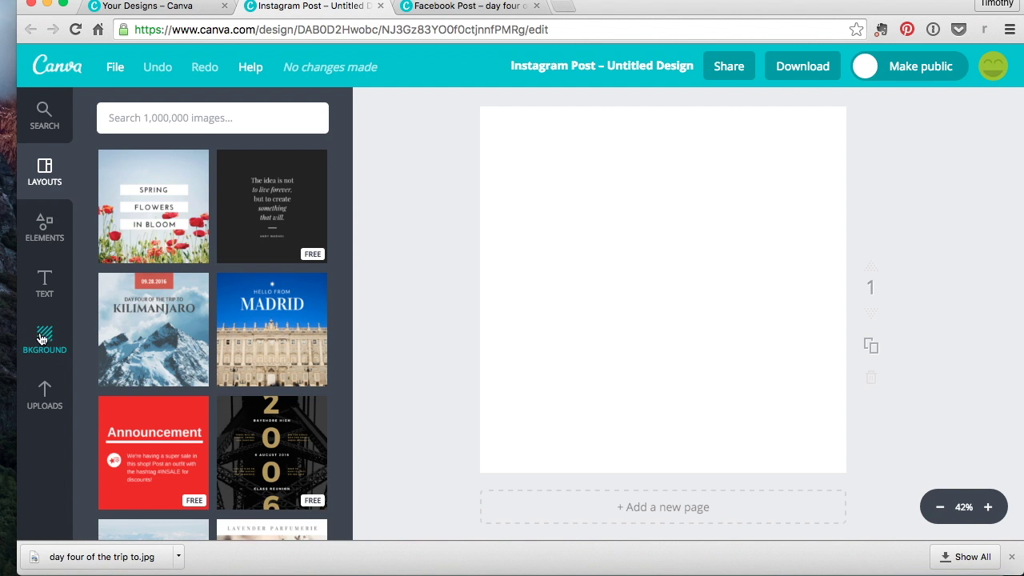
{"action": "left_click", "coordinate": [39, 234]}
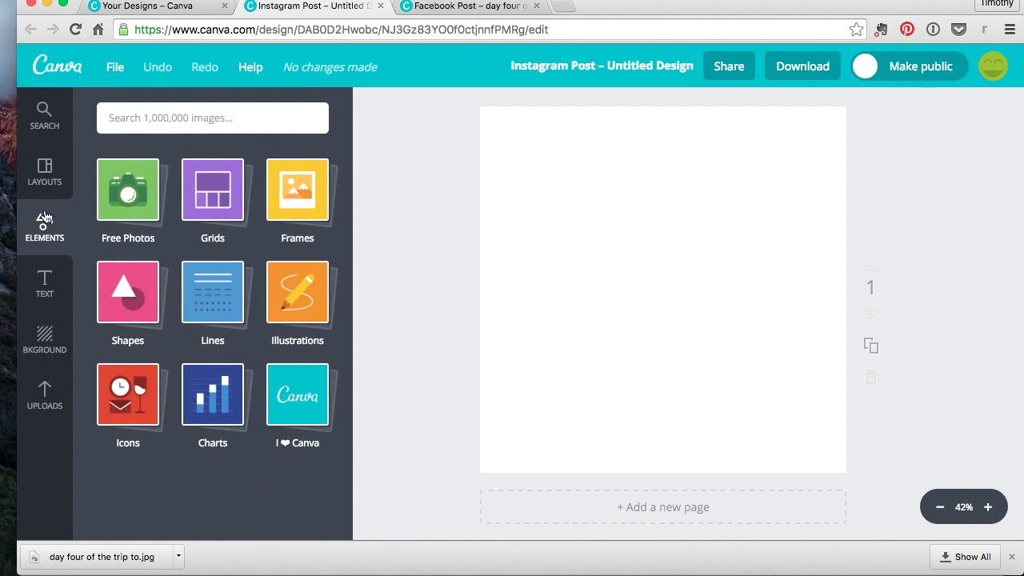
{"action": "left_click", "coordinate": [192, 197]}
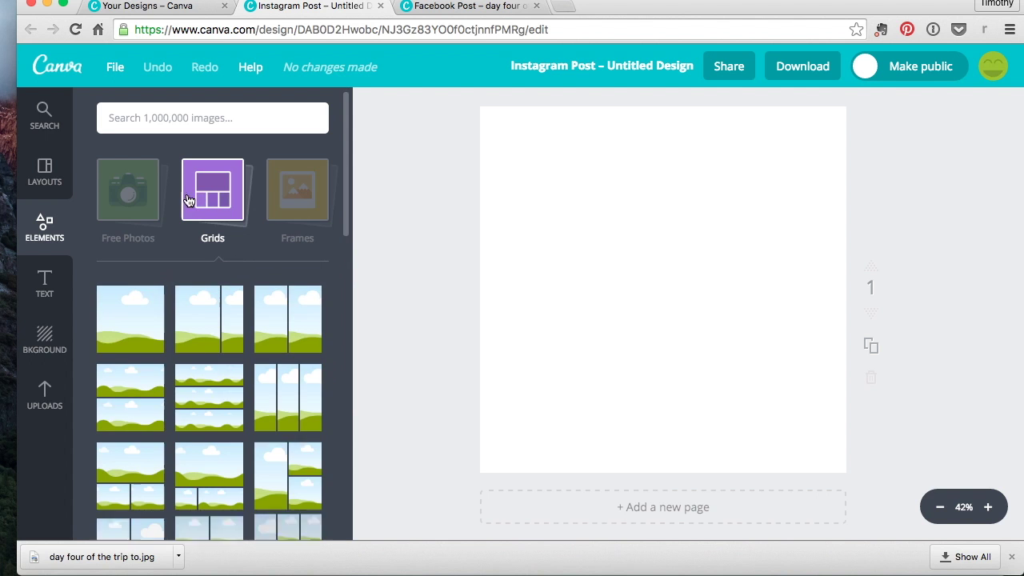
{"action": "left_click", "coordinate": [132, 310]}
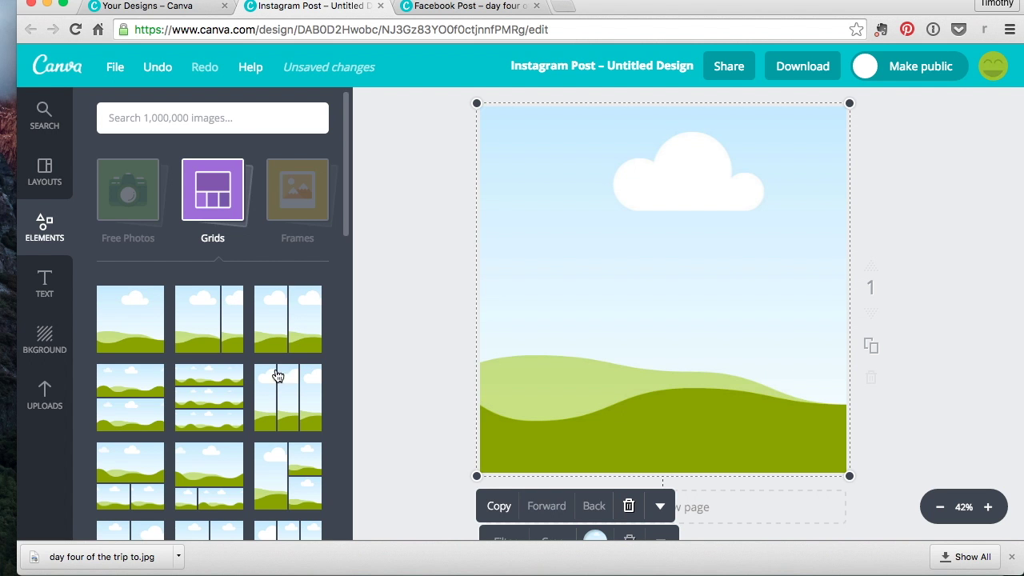
Step: Browse further through the grid layouts, then return to the element categories
{"action": "scroll", "coordinate": [240, 344], "scroll_direction": "down", "scroll_amount": 3}
{"action": "scroll", "coordinate": [231, 366], "scroll_direction": "down", "scroll_amount": 8}
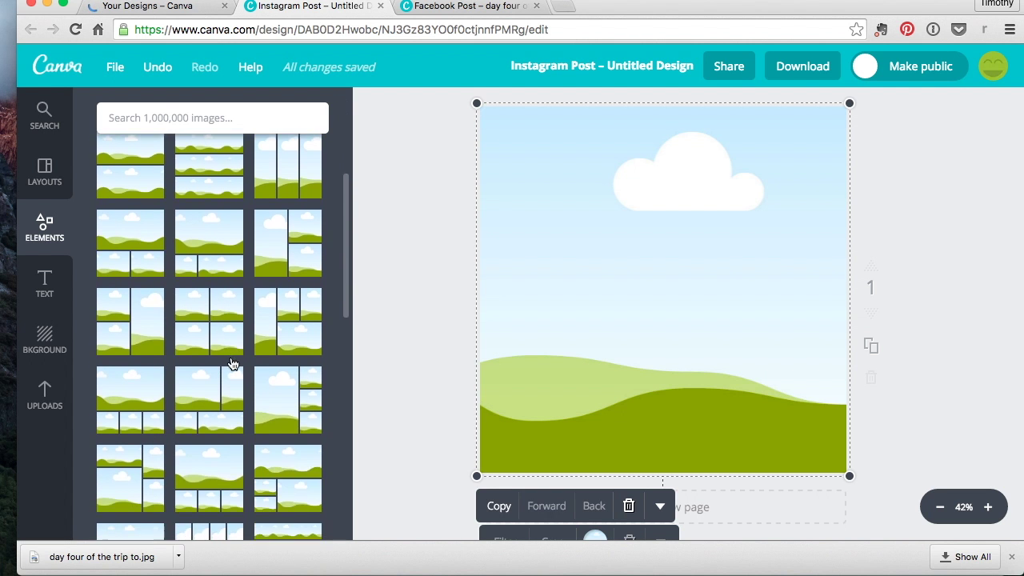
{"action": "scroll", "coordinate": [222, 326], "scroll_direction": "down", "scroll_amount": 3}
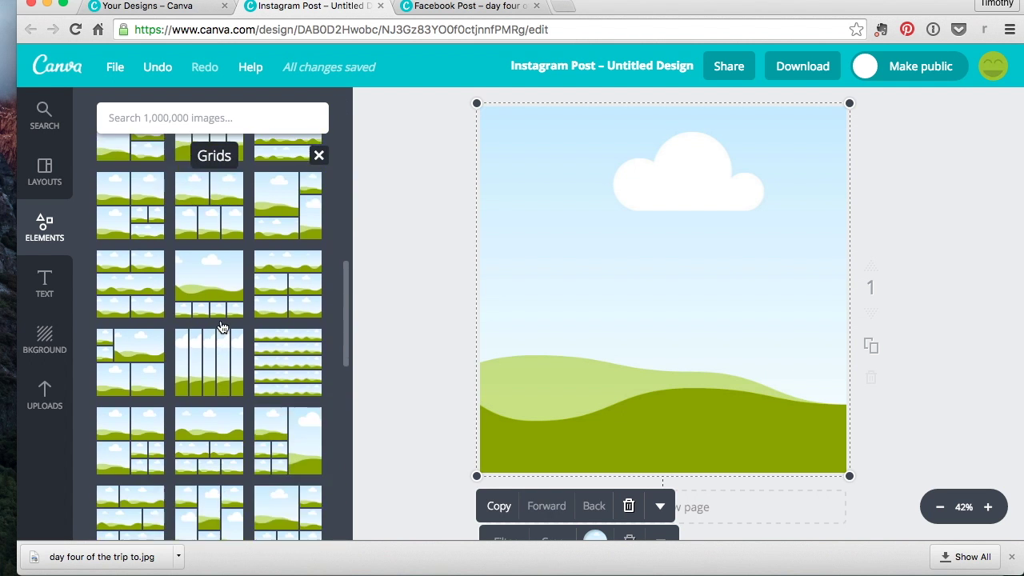
{"action": "scroll", "coordinate": [224, 327], "scroll_direction": "up", "scroll_amount": 12}
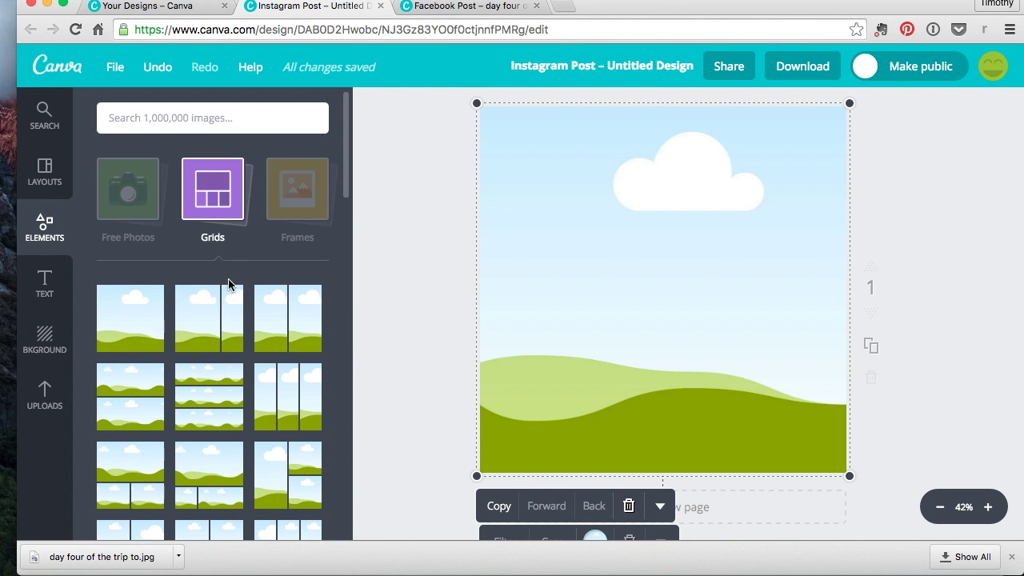
{"action": "left_click", "coordinate": [214, 209]}
Step: Fill the grid with the uploaded aerial Bellagio fountain photo, cropped slightly to the left
{"action": "left_click", "coordinate": [47, 386]}
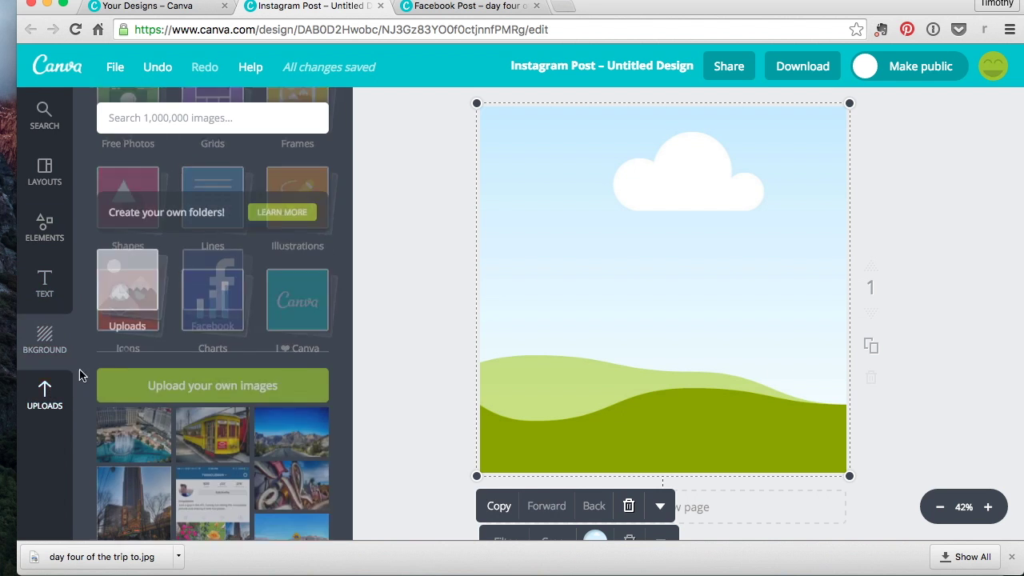
{"action": "scroll", "coordinate": [152, 340], "scroll_direction": "down", "scroll_amount": 2}
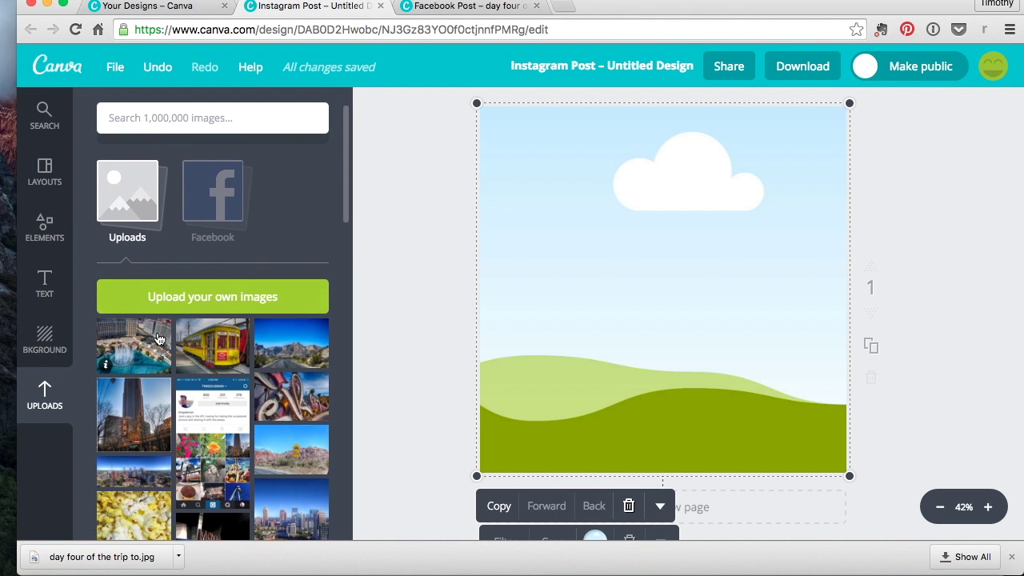
{"action": "left_click_drag", "start_coordinate": [158, 339], "coordinate": [603, 316]}
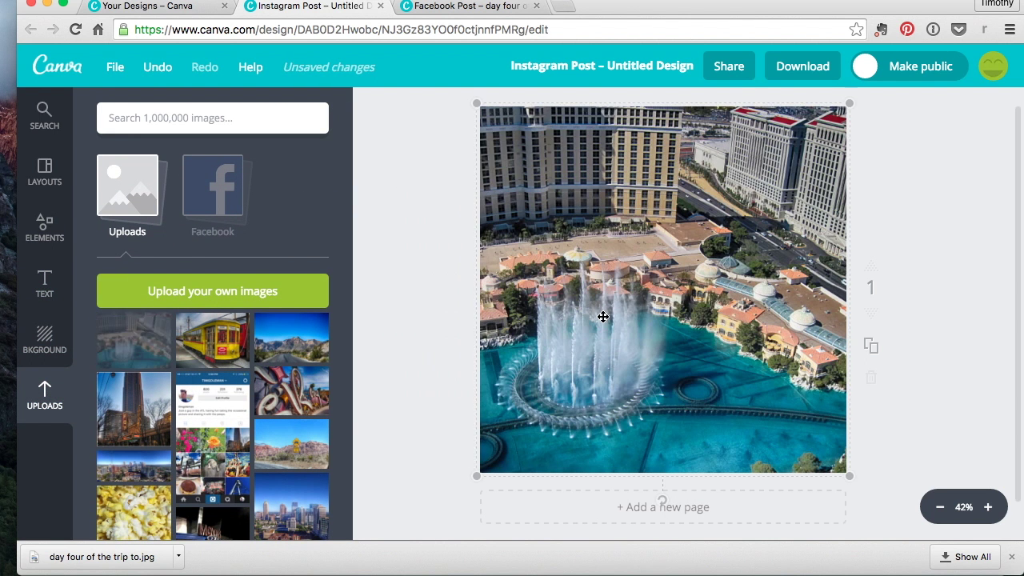
{"action": "double_click", "coordinate": [637, 304]}
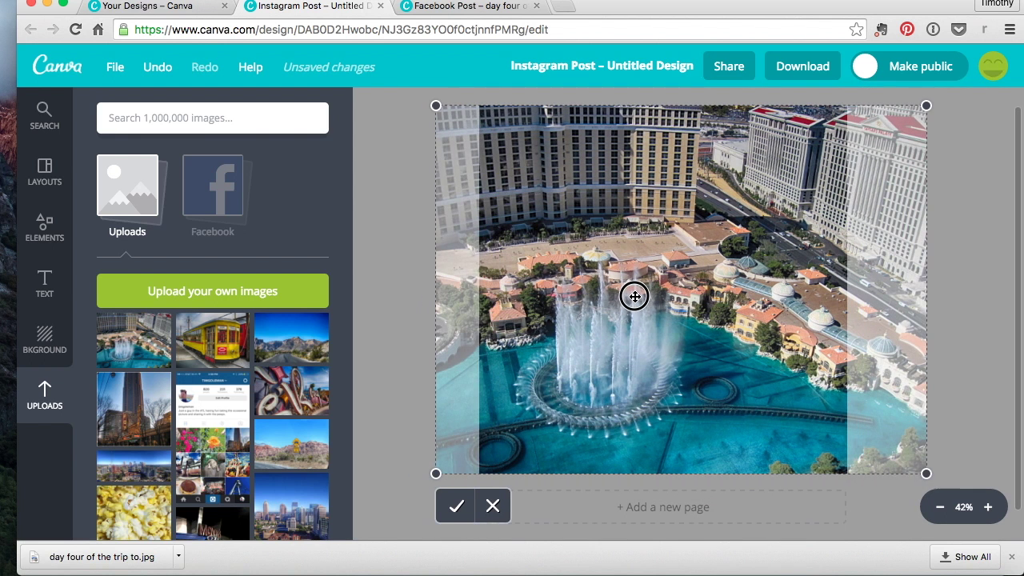
{"action": "left_click_drag", "start_coordinate": [634, 296], "coordinate": [584, 293]}
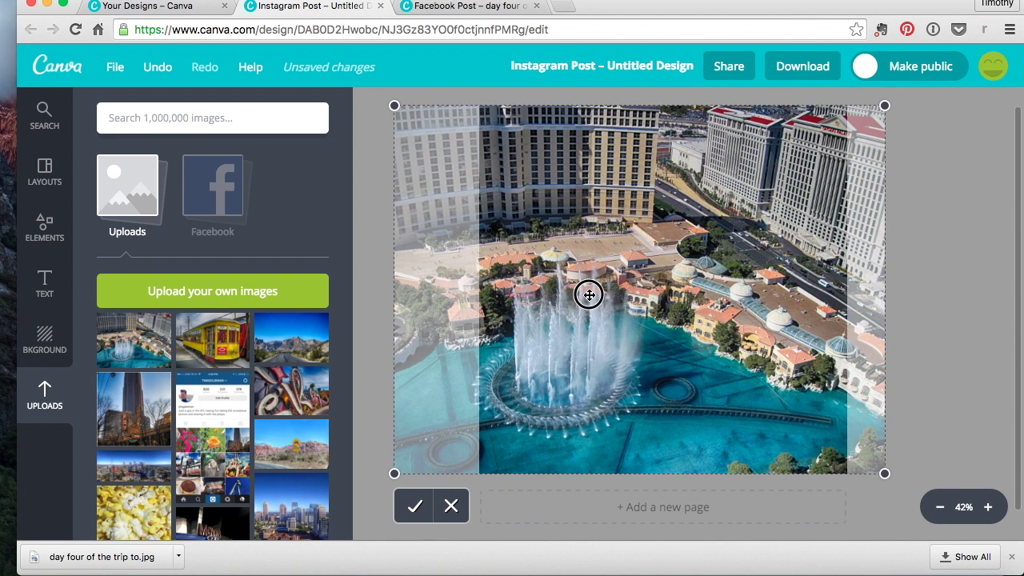
{"action": "left_click", "coordinate": [412, 507]}
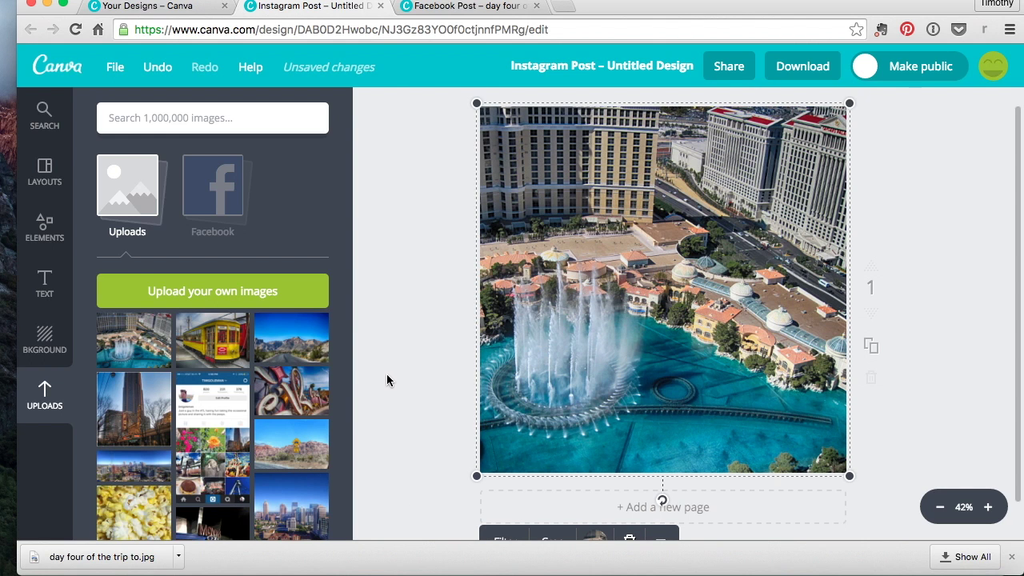
{"action": "left_click", "coordinate": [43, 280]}
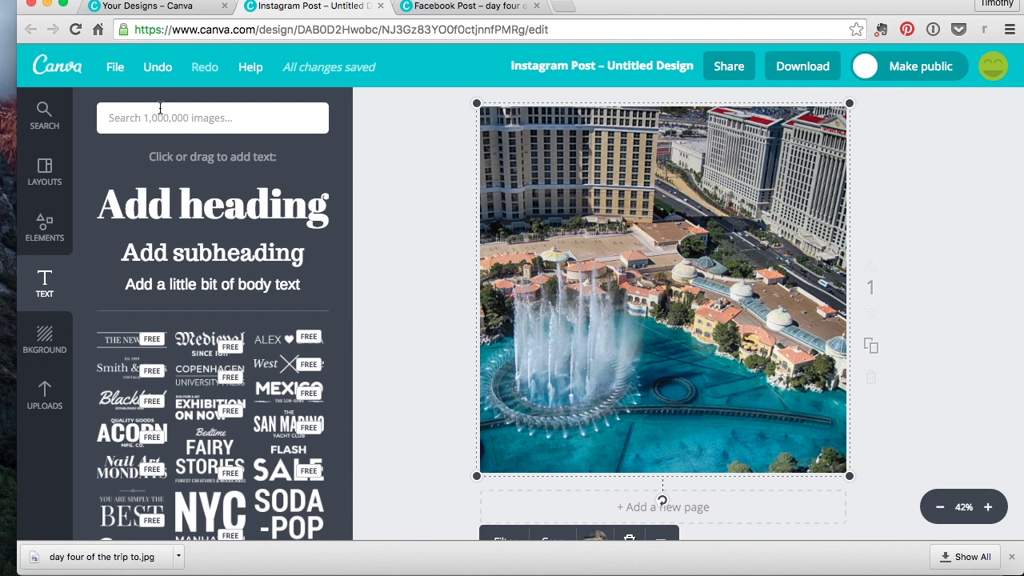
{"action": "scroll", "coordinate": [185, 212], "scroll_direction": "down", "scroll_amount": 3}
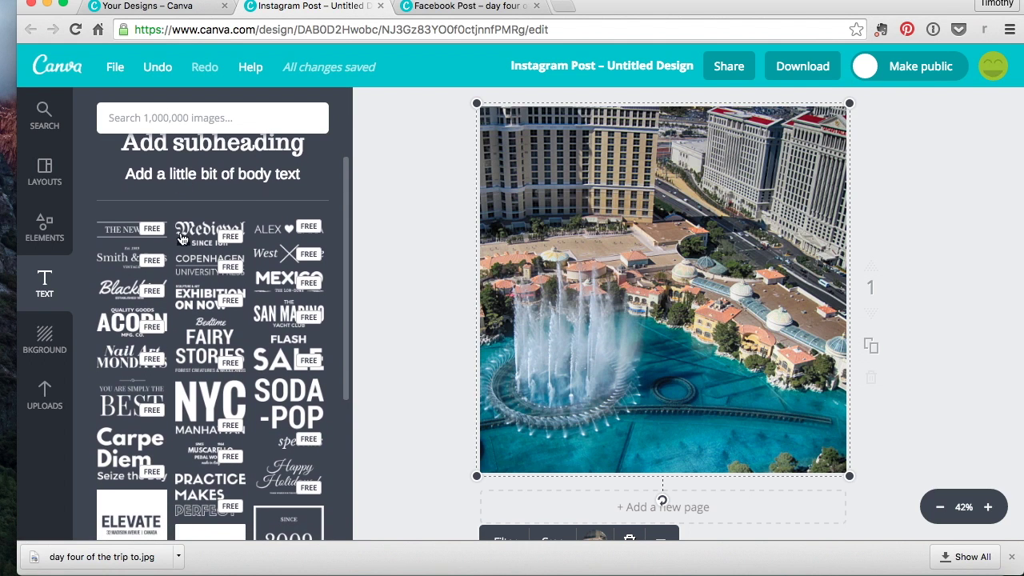
{"action": "scroll", "coordinate": [181, 238], "scroll_direction": "down", "scroll_amount": 2}
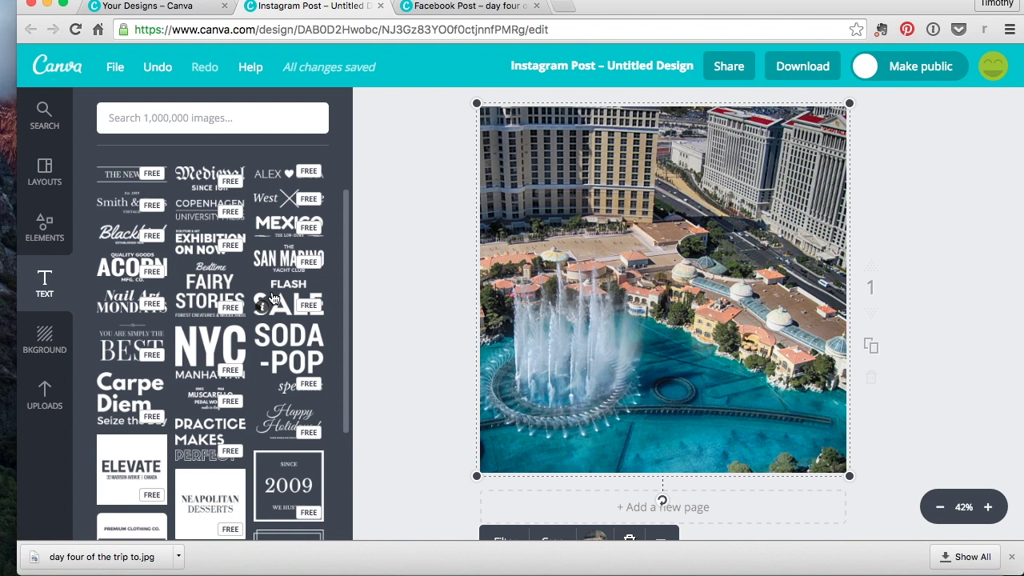
{"action": "scroll", "coordinate": [272, 297], "scroll_direction": "down", "scroll_amount": 6}
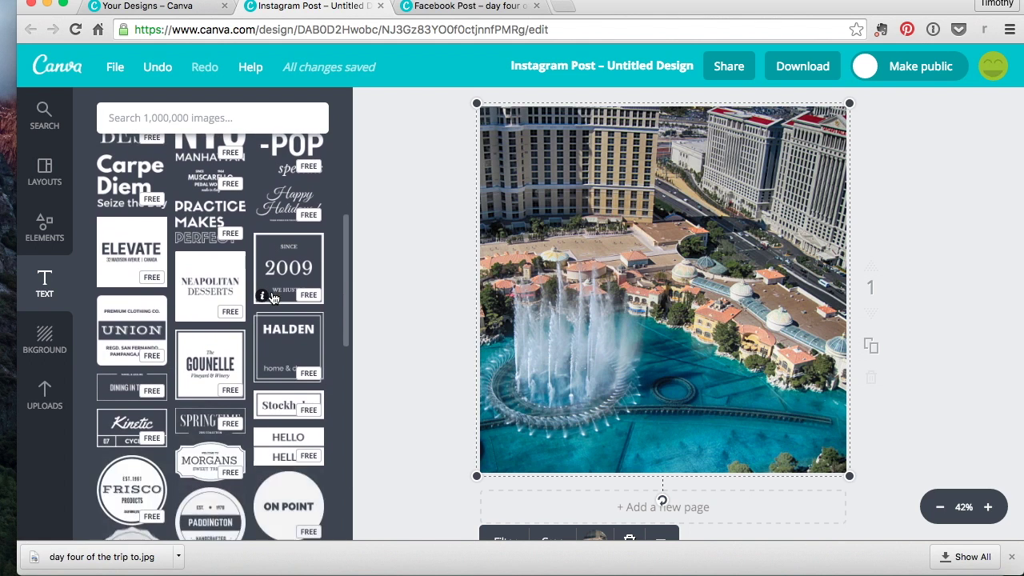
{"action": "scroll", "coordinate": [258, 269], "scroll_direction": "down", "scroll_amount": 3}
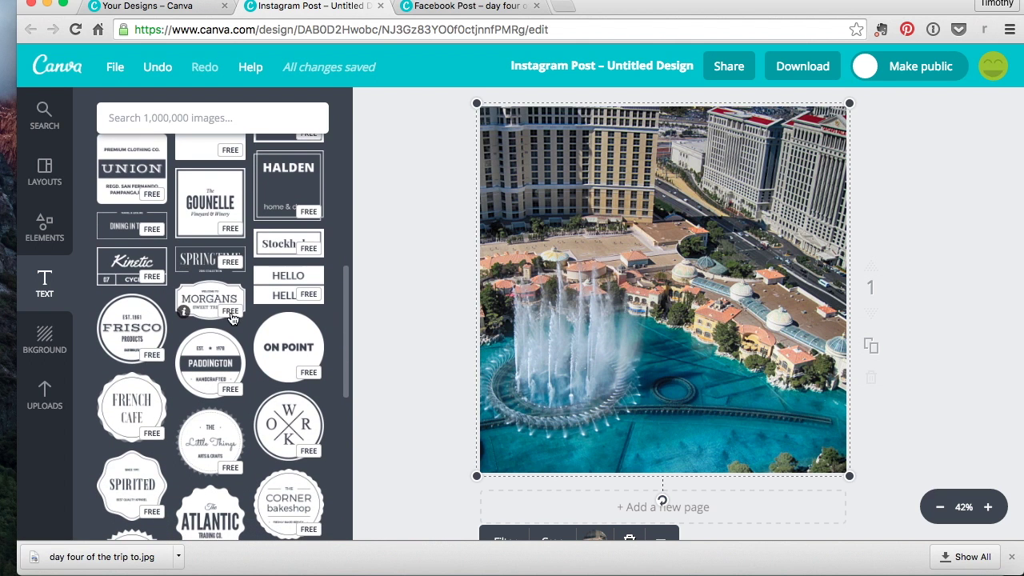
{"action": "scroll", "coordinate": [230, 305], "scroll_direction": "down", "scroll_amount": 4}
{"action": "scroll", "coordinate": [229, 305], "scroll_direction": "down", "scroll_amount": 6}
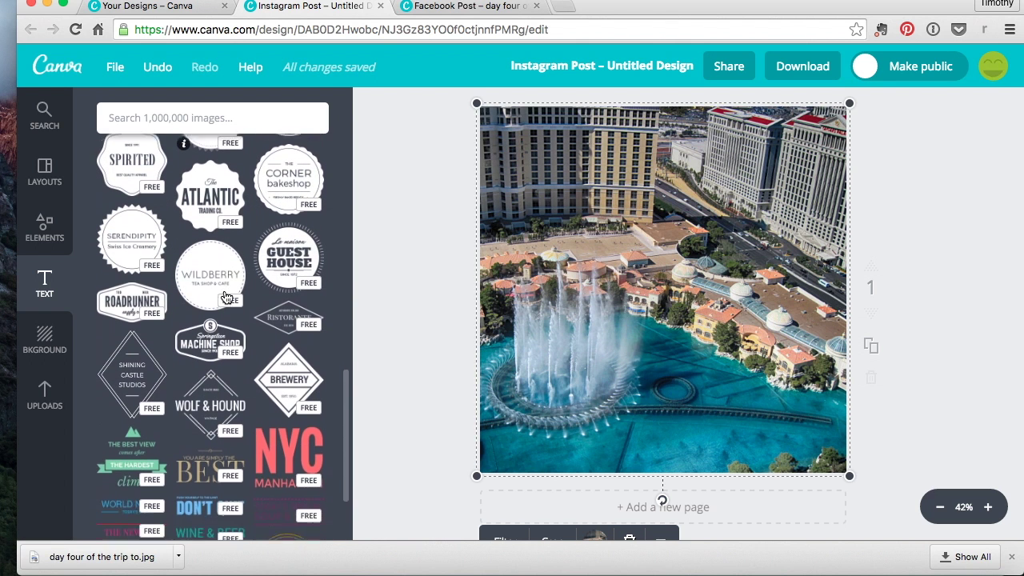
{"action": "scroll", "coordinate": [227, 297], "scroll_direction": "down", "scroll_amount": 3}
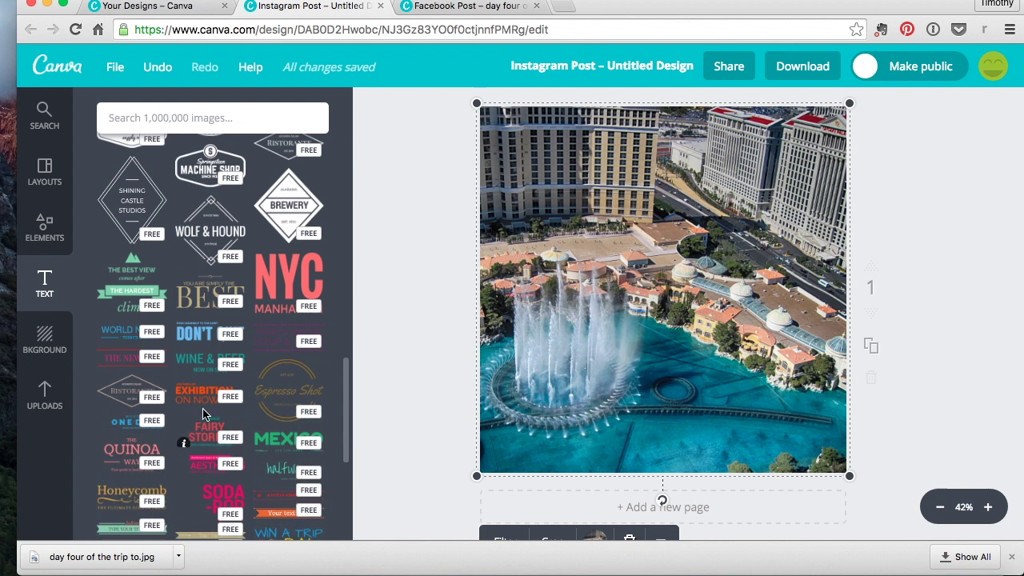
{"action": "scroll", "coordinate": [202, 393], "scroll_direction": "down", "scroll_amount": 3}
{"action": "scroll", "coordinate": [202, 393], "scroll_direction": "down", "scroll_amount": 4}
{"action": "scroll", "coordinate": [209, 382], "scroll_direction": "up", "scroll_amount": 8}
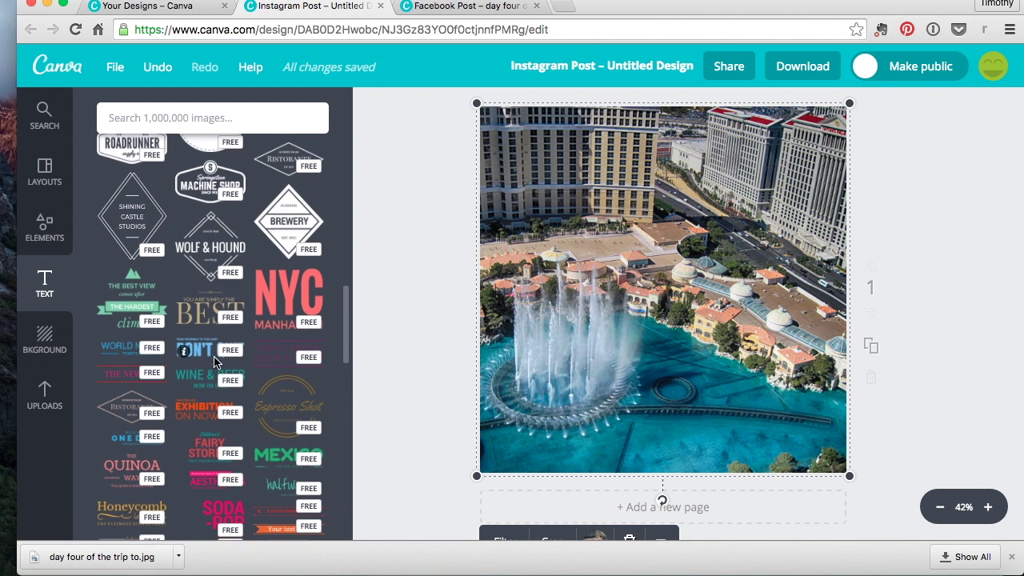
{"action": "scroll", "coordinate": [215, 359], "scroll_direction": "up", "scroll_amount": 10}
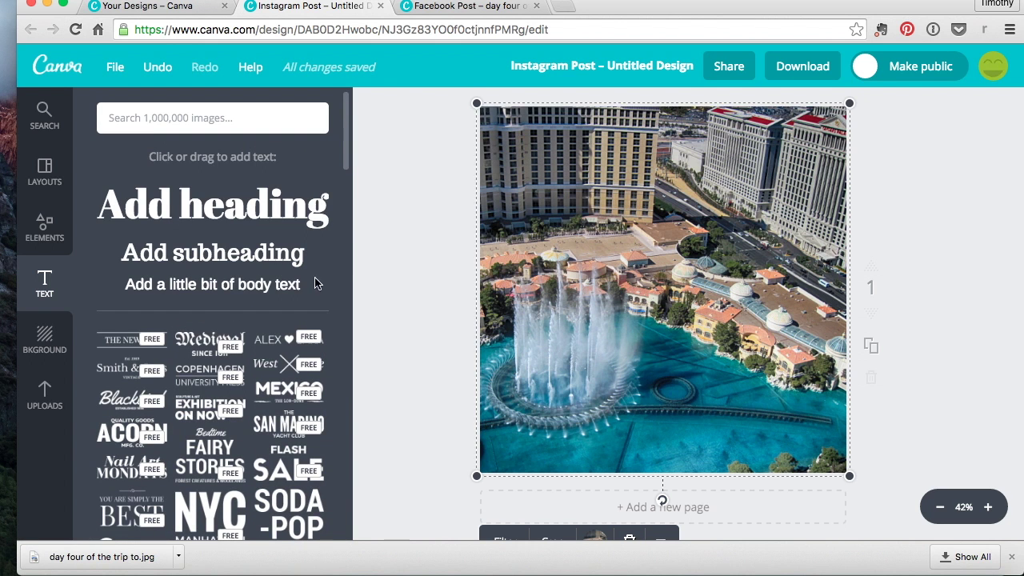
{"action": "scroll", "coordinate": [214, 342], "scroll_direction": "down", "scroll_amount": 5}
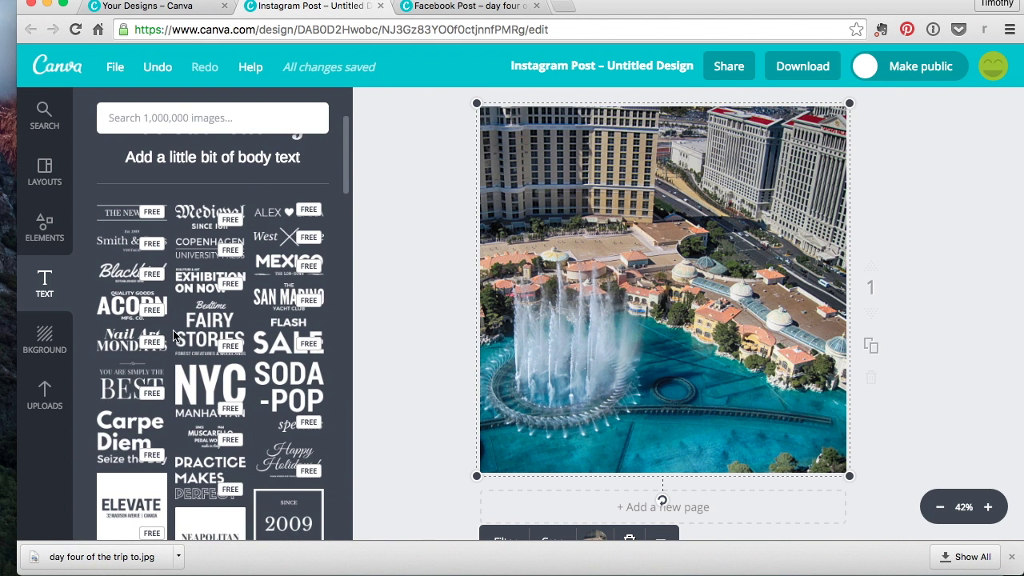
{"action": "left_click", "coordinate": [207, 339]}
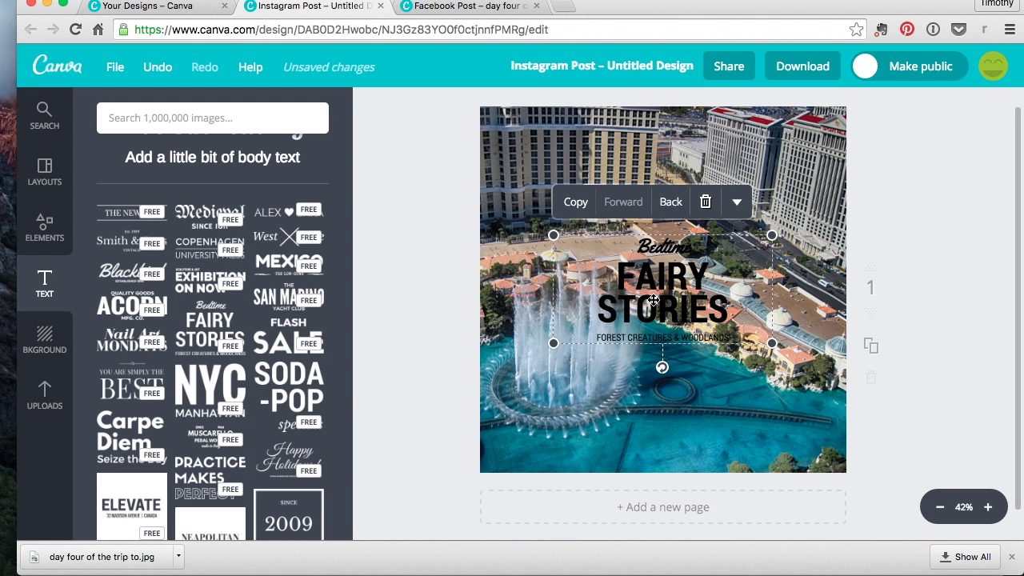
Step: Enlarge the Bedtime FAIRY STORIES title block and place it lower right over the fountain pool
{"action": "left_click_drag", "start_coordinate": [652, 300], "coordinate": [632, 222]}
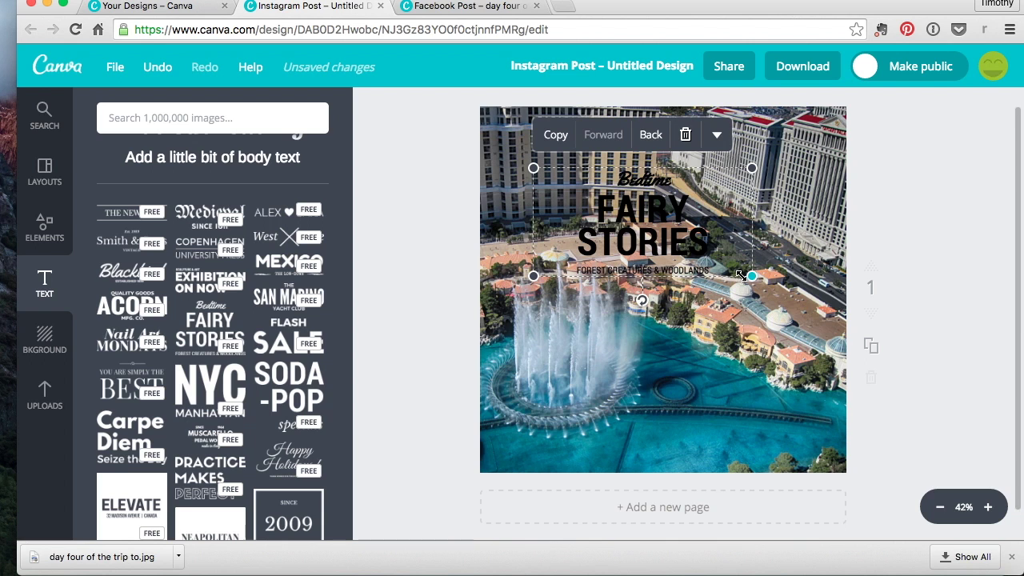
{"action": "left_click_drag", "start_coordinate": [750, 277], "coordinate": [756, 338]}
{"action": "left_click_drag", "start_coordinate": [654, 269], "coordinate": [691, 320]}
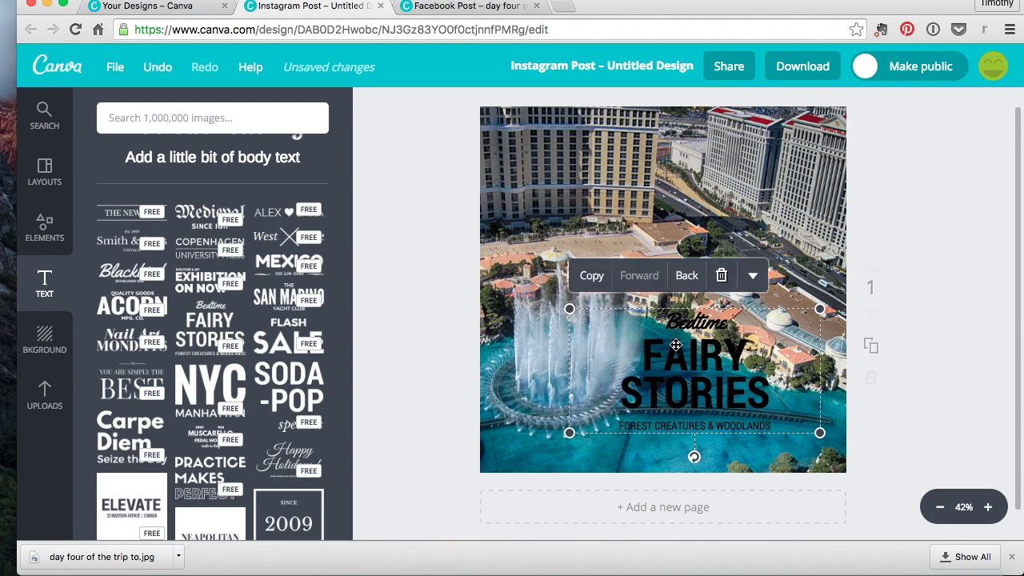
{"action": "double_click", "coordinate": [692, 320]}
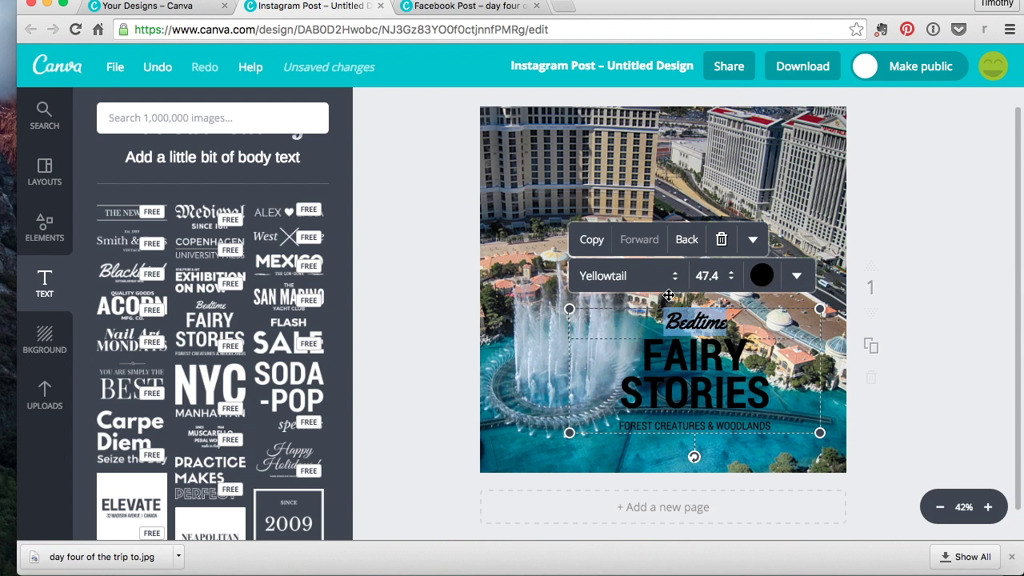
Step: Replace the three title words with Bellagio, Fountain and Show
{"action": "type", "text": "Bellagio"}
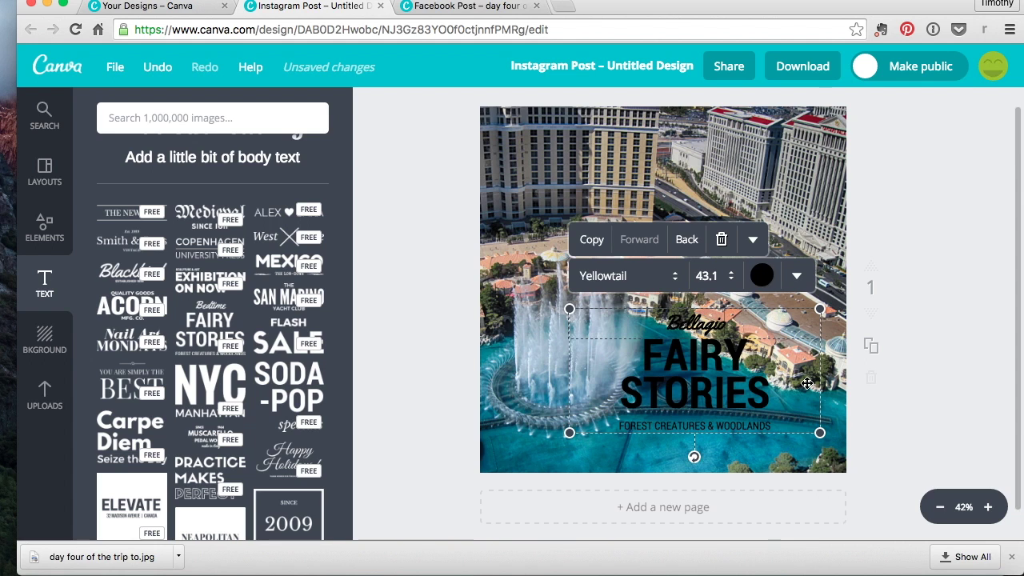
{"action": "double_click", "coordinate": [696, 357]}
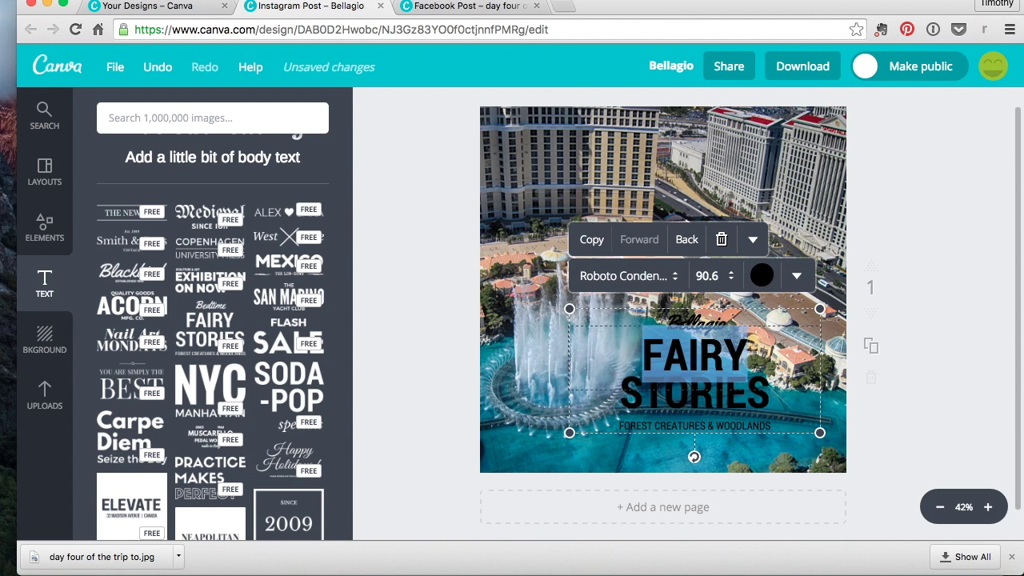
{"action": "type", "text": "Founta"}
{"action": "key", "text": "BackSpace"}
{"action": "key", "text": "BackSpace"}
{"action": "key", "text": "BackSpace"}
{"action": "key", "text": "BackSpace"}
{"action": "key", "text": "BackSpace"}
{"action": "key", "text": "BackSpace"}
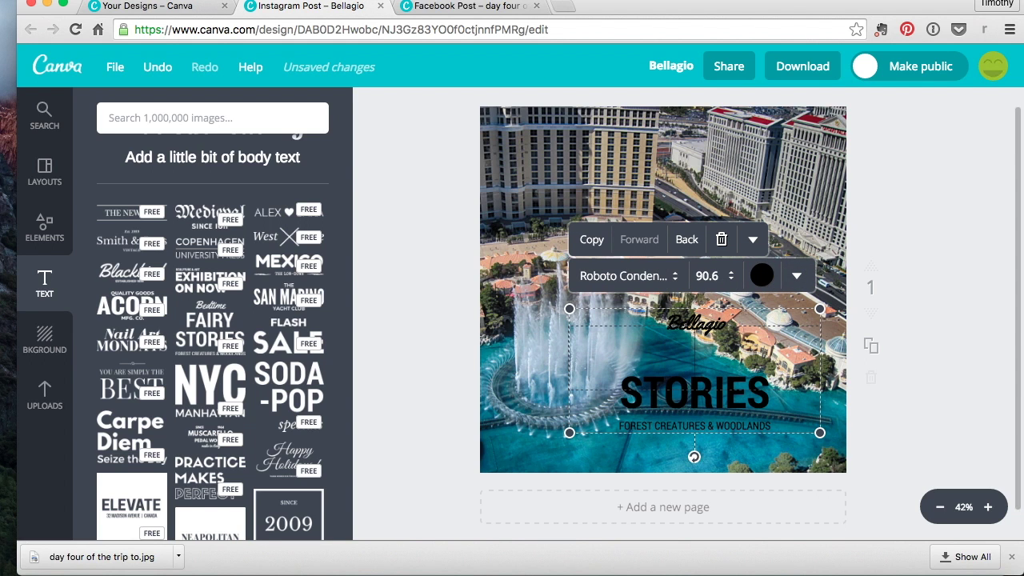
{"action": "type", "text": "Fountain"}
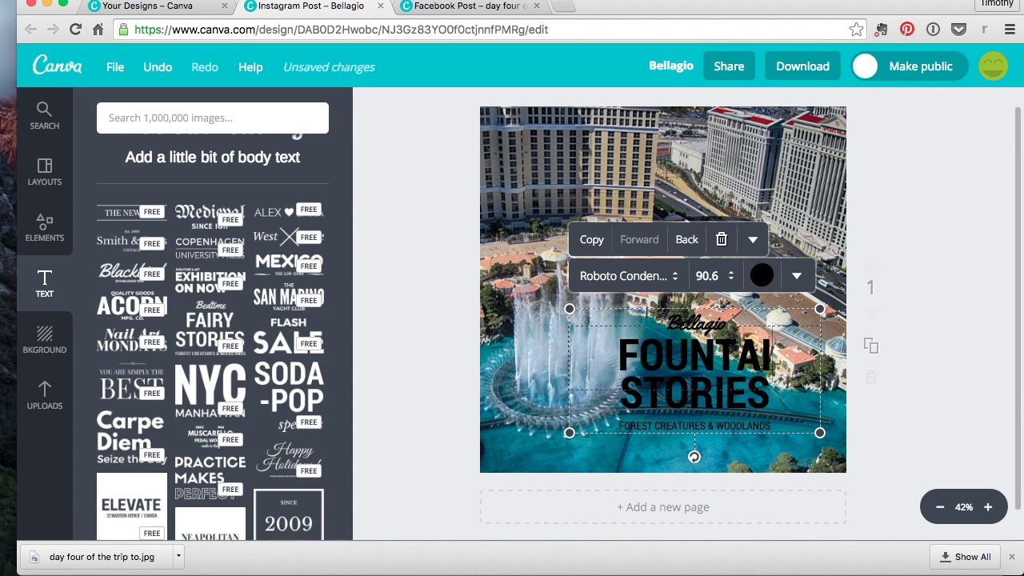
{"action": "double_click", "coordinate": [709, 400]}
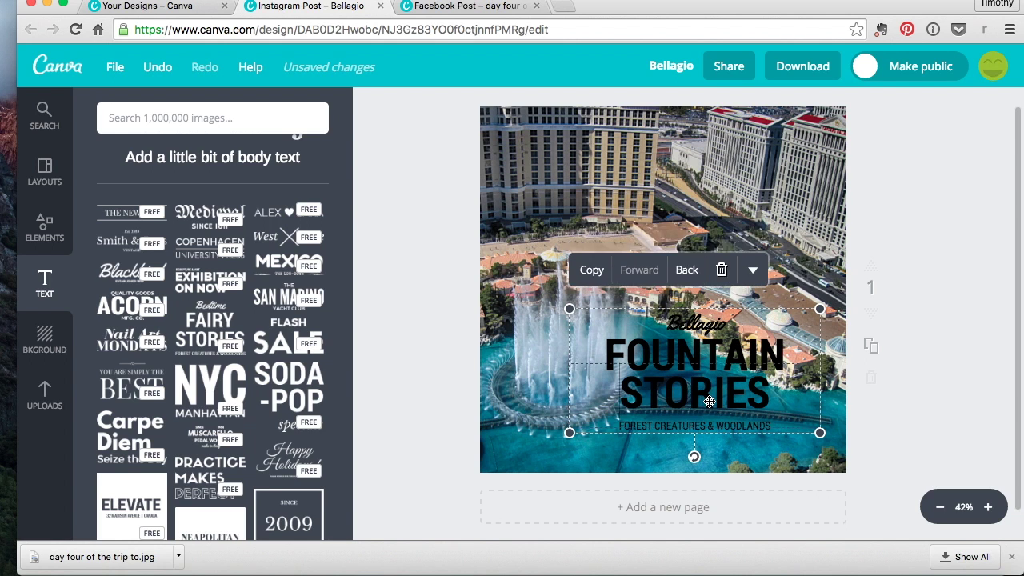
{"action": "type", "text": "Show"}
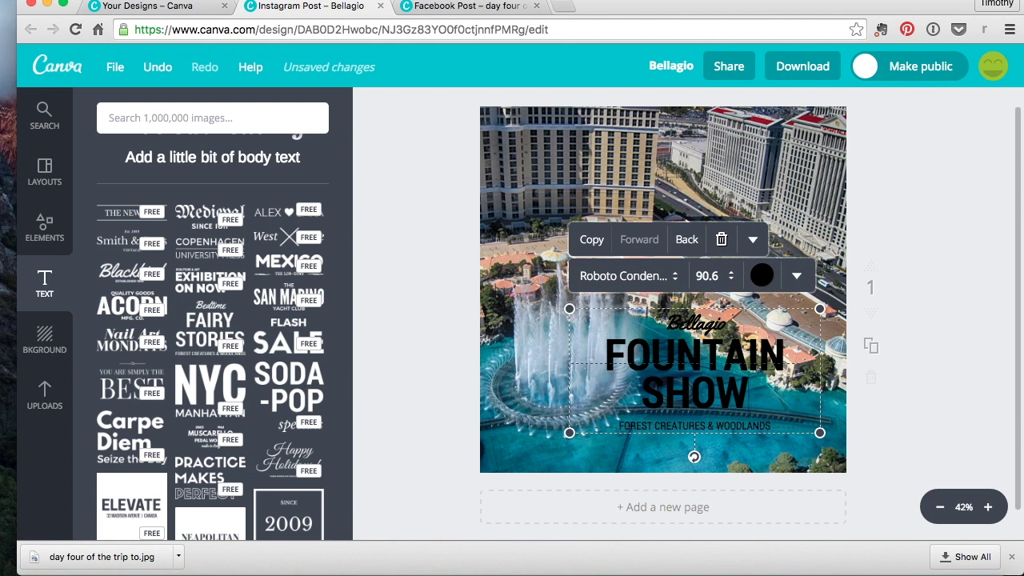
Step: Replace the forest-creatures subtitle with 'LAS VEGAS, NV'
{"action": "left_click", "coordinate": [745, 428]}
{"action": "triple_click", "coordinate": [744, 428]}
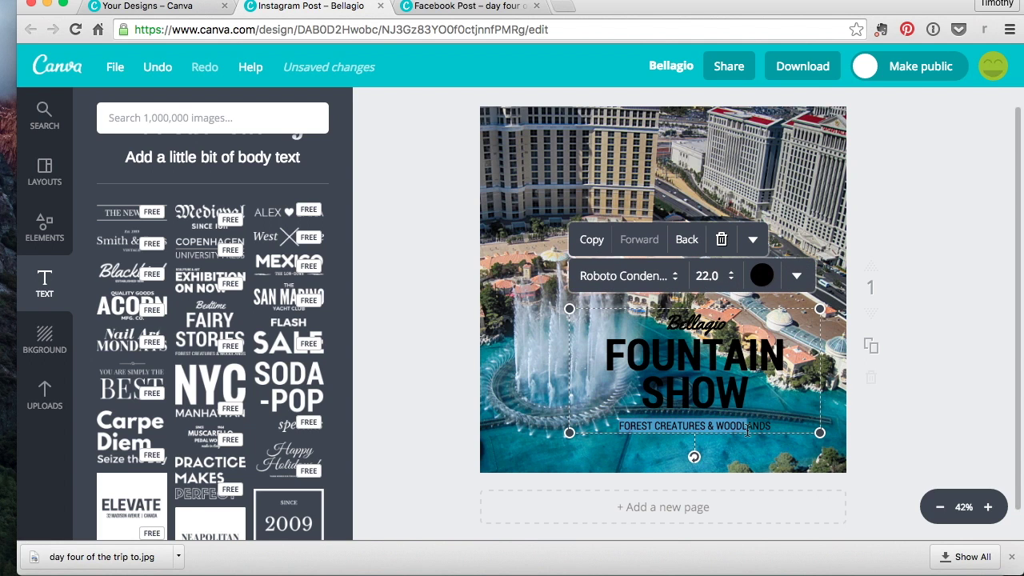
{"action": "left_click_drag", "start_coordinate": [744, 428], "coordinate": [610, 419]}
{"action": "type", "text": "LA"}
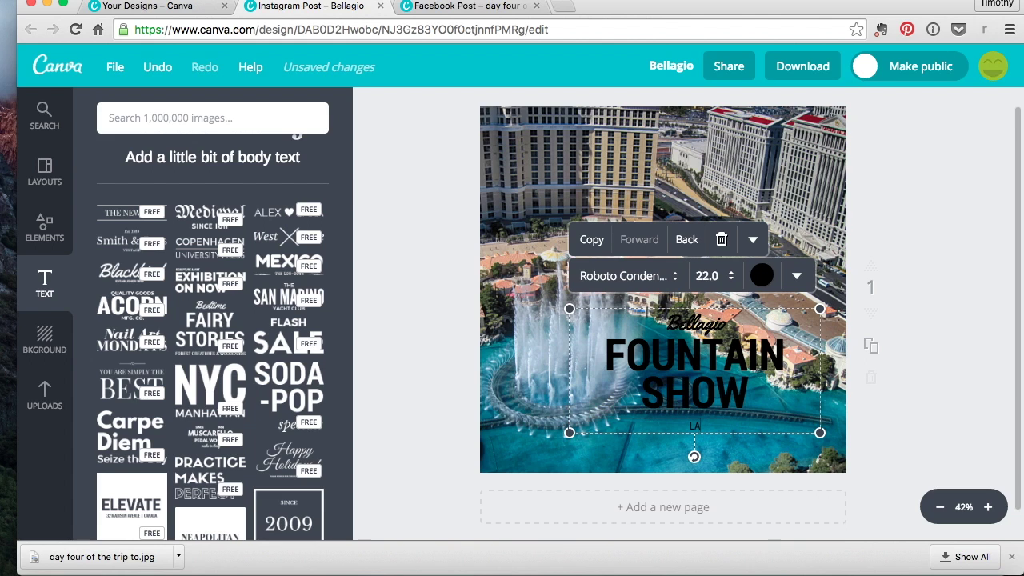
{"action": "type", "text": "S VEGAS, NV"}
{"action": "left_click", "coordinate": [455, 369]}
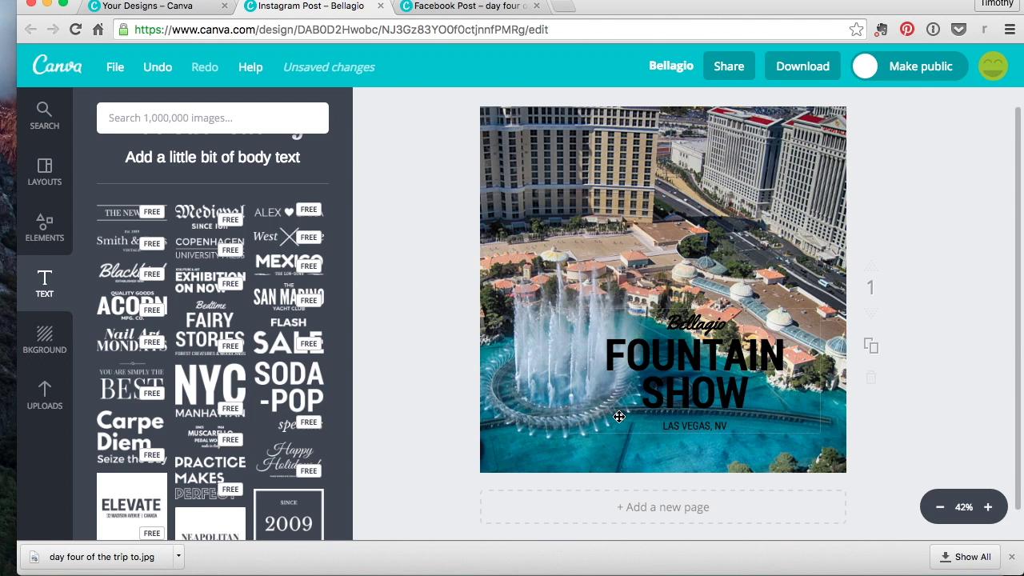
Step: Make the FOUNTAIN and Bellagio words white
{"action": "double_click", "coordinate": [660, 358]}
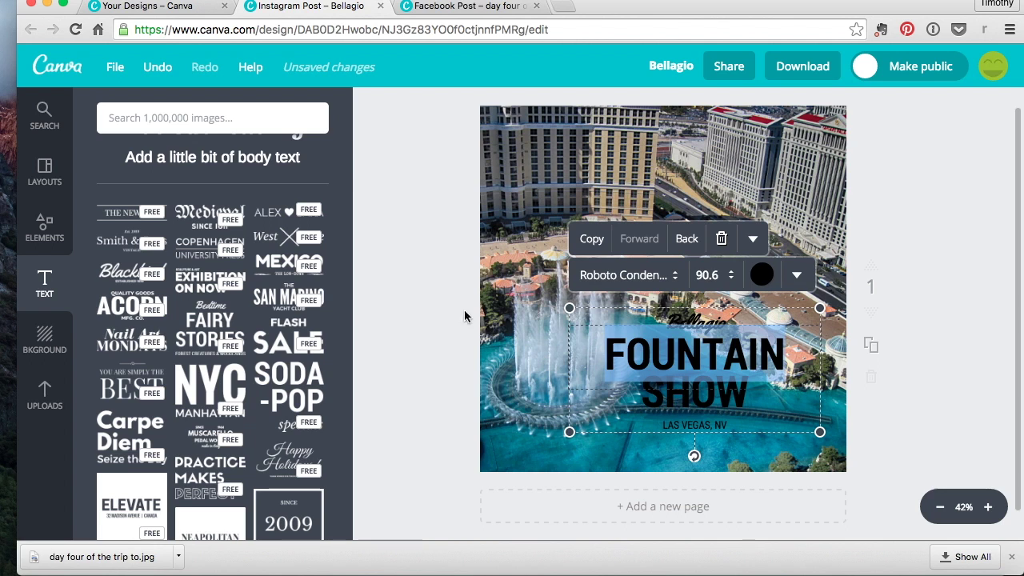
{"action": "scroll", "coordinate": [167, 442], "scroll_direction": "down", "scroll_amount": 4}
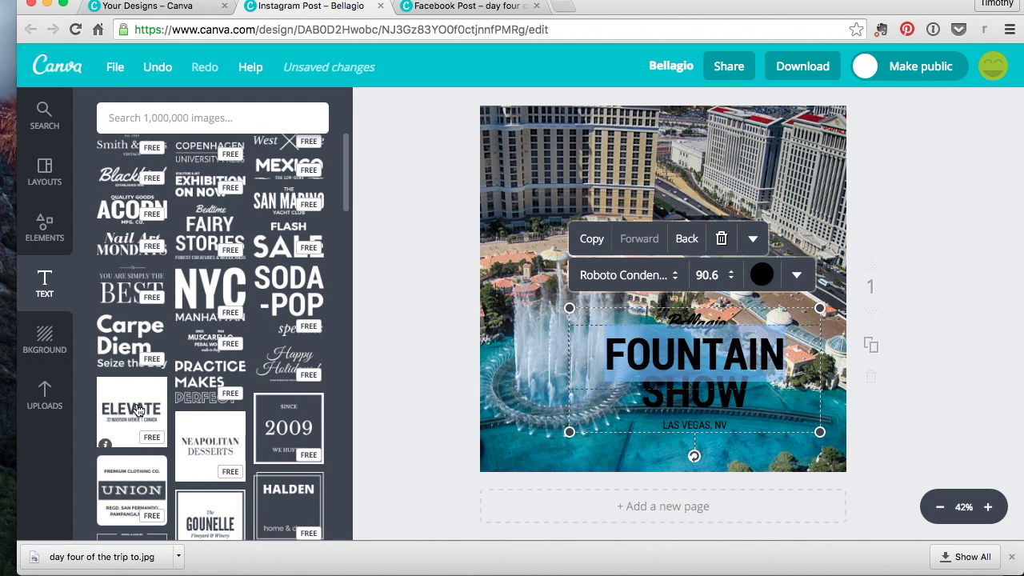
{"action": "left_click", "coordinate": [761, 274]}
{"action": "left_click", "coordinate": [776, 192]}
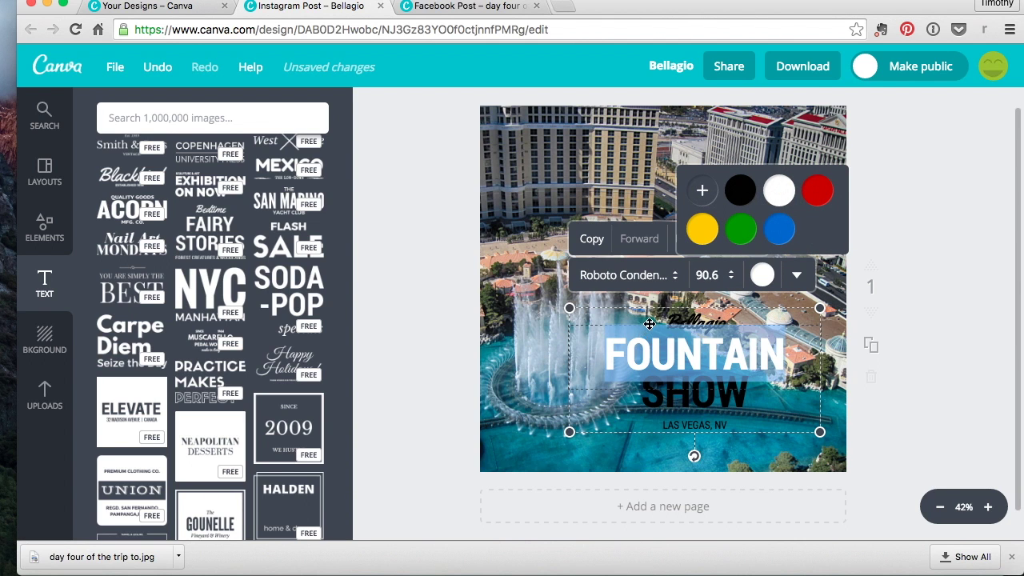
{"action": "left_click", "coordinate": [650, 323]}
{"action": "double_click", "coordinate": [680, 321]}
{"action": "left_click", "coordinate": [760, 280]}
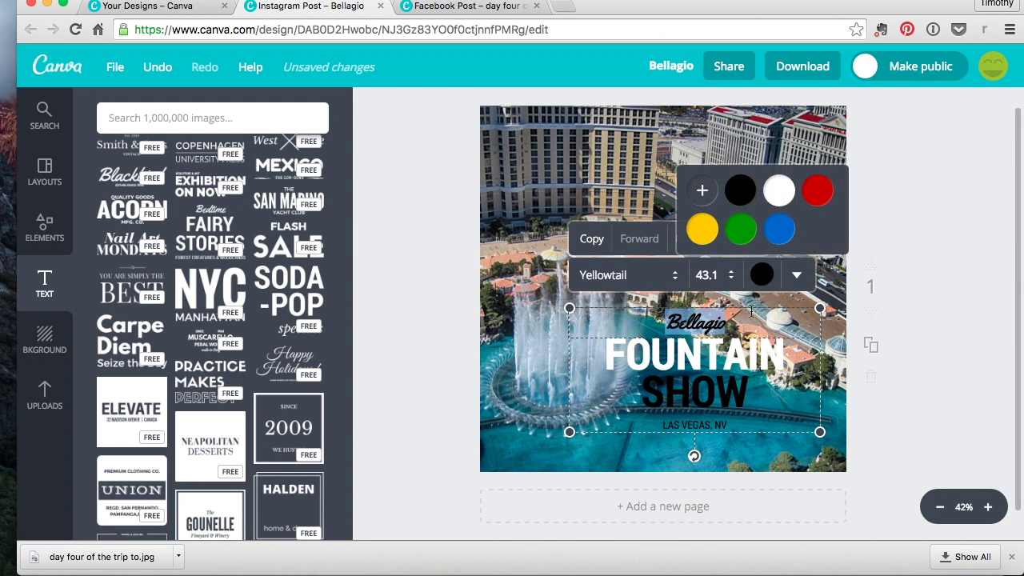
{"action": "left_click", "coordinate": [778, 191]}
{"action": "left_click", "coordinate": [697, 416]}
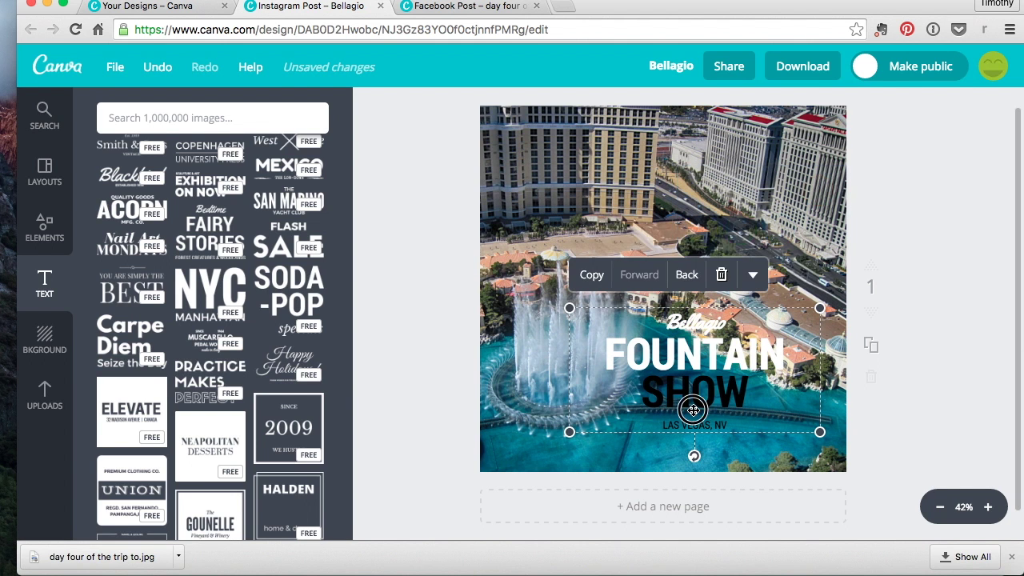
Step: Make SHOW and LAS VEGAS, NV white too, then shrink the title block
{"action": "double_click", "coordinate": [692, 400]}
{"action": "left_click", "coordinate": [760, 276]}
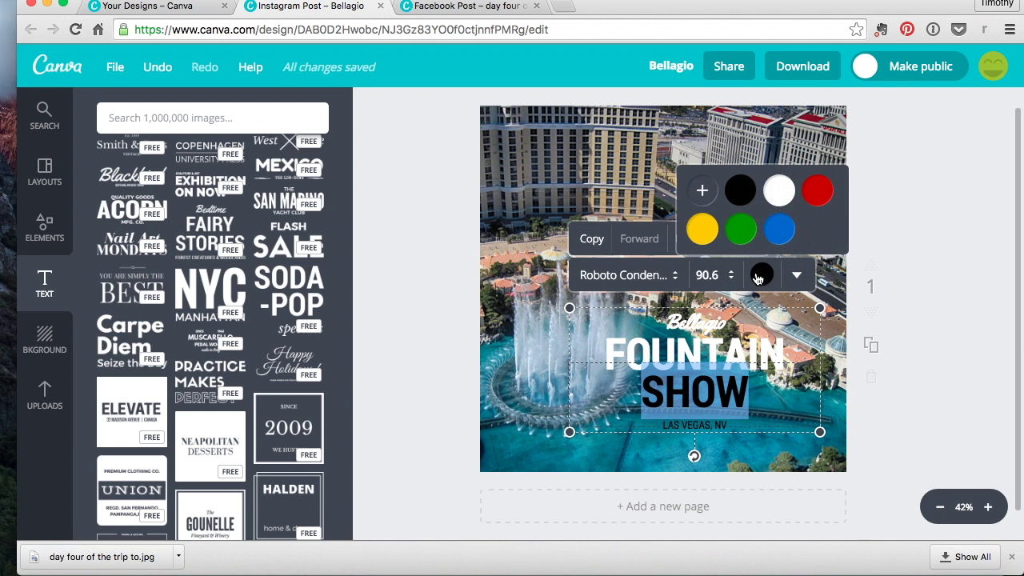
{"action": "left_click", "coordinate": [773, 200]}
{"action": "double_click", "coordinate": [694, 425]}
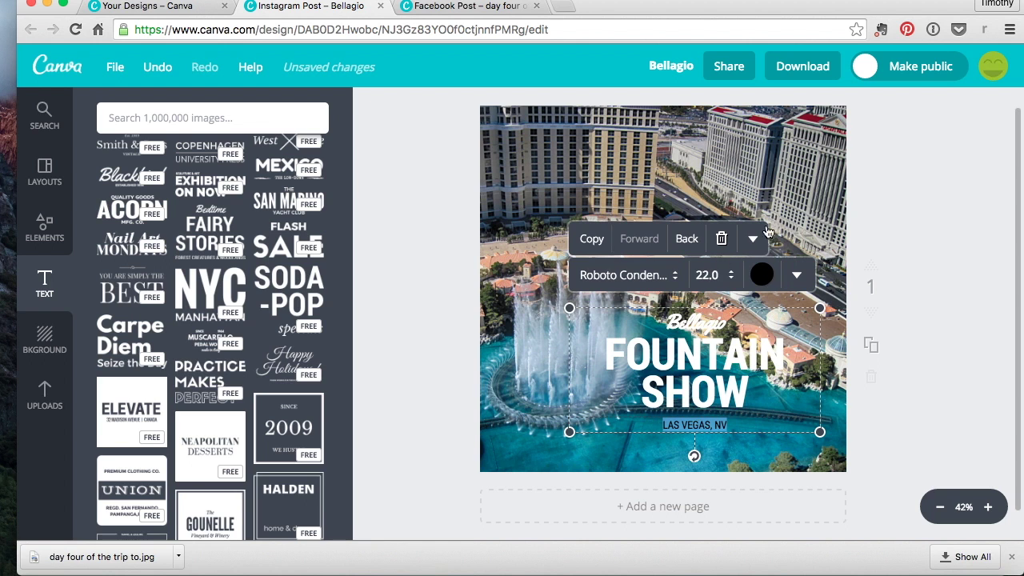
{"action": "left_click", "coordinate": [760, 275]}
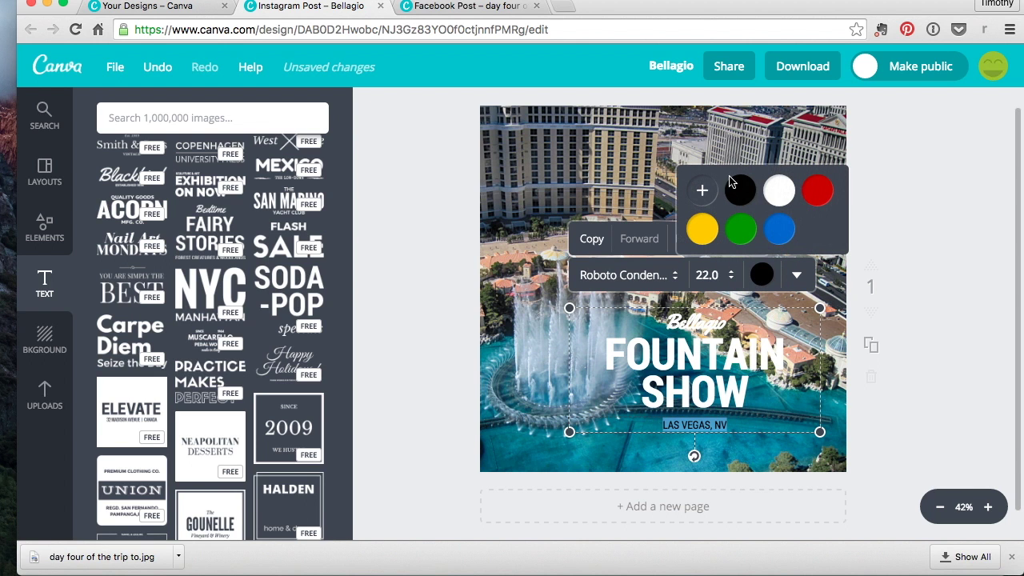
{"action": "left_click", "coordinate": [740, 352]}
{"action": "left_click_drag", "start_coordinate": [820, 308], "coordinate": [740, 352]}
{"action": "left_click", "coordinate": [432, 395]}
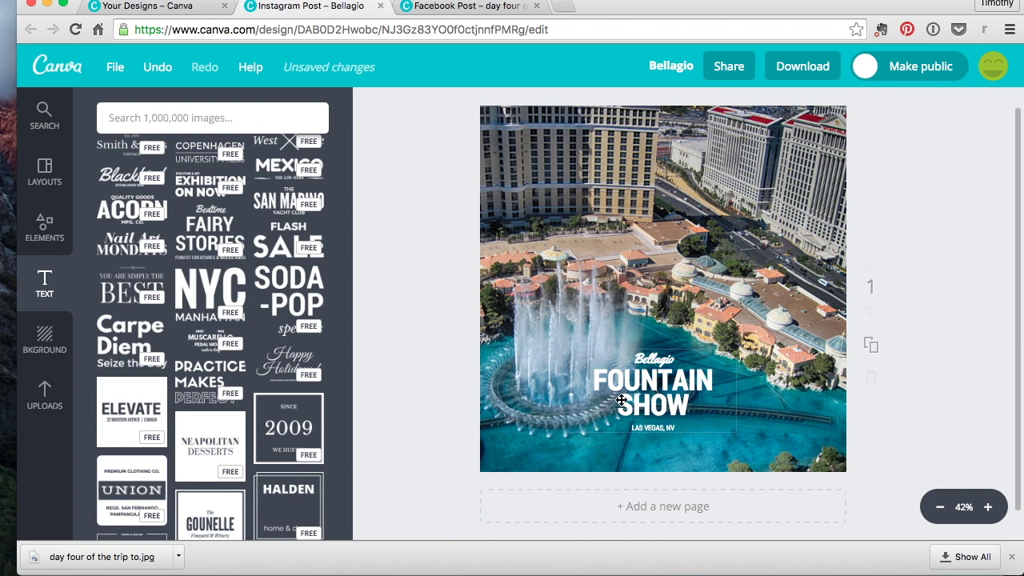
Step: Move the white title block to the top centre of the photo and enlarge it
{"action": "left_click_drag", "start_coordinate": [648, 393], "coordinate": [709, 421]}
{"action": "left_click", "coordinate": [470, 408]}
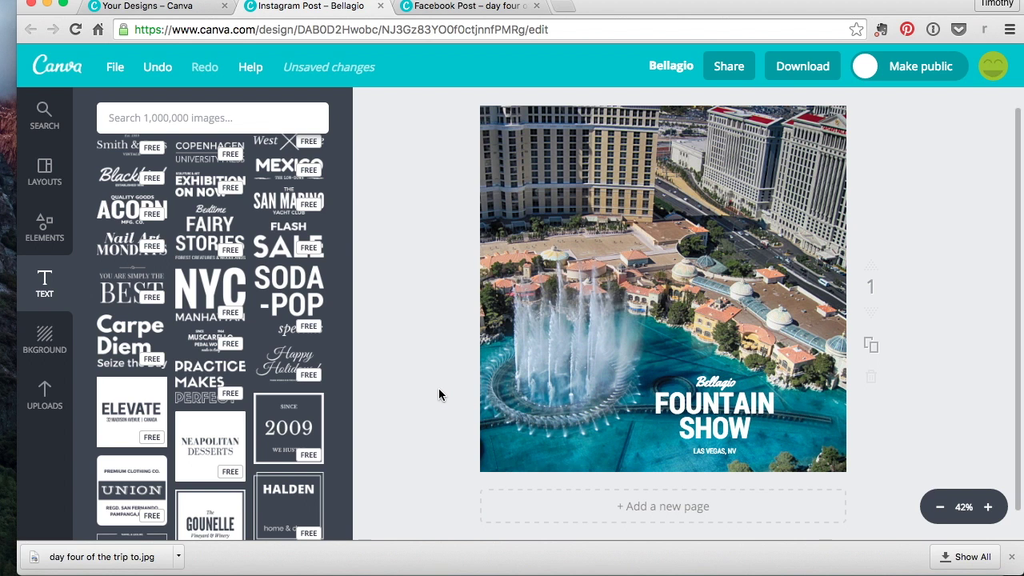
{"action": "left_click_drag", "start_coordinate": [725, 399], "coordinate": [586, 167]}
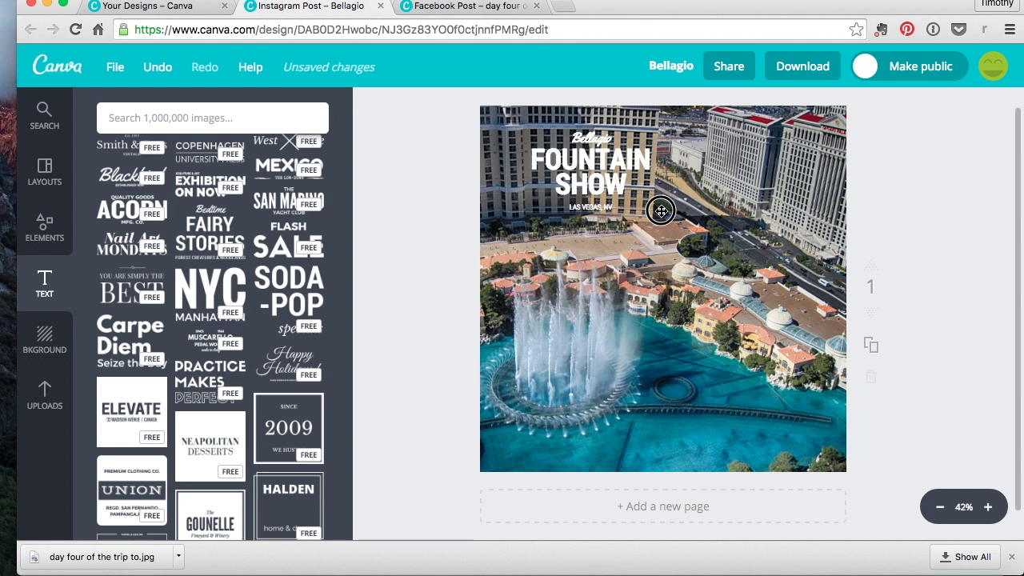
{"action": "left_click", "coordinate": [661, 210]}
{"action": "left_click_drag", "start_coordinate": [672, 212], "coordinate": [815, 286]}
{"action": "left_click", "coordinate": [774, 343]}
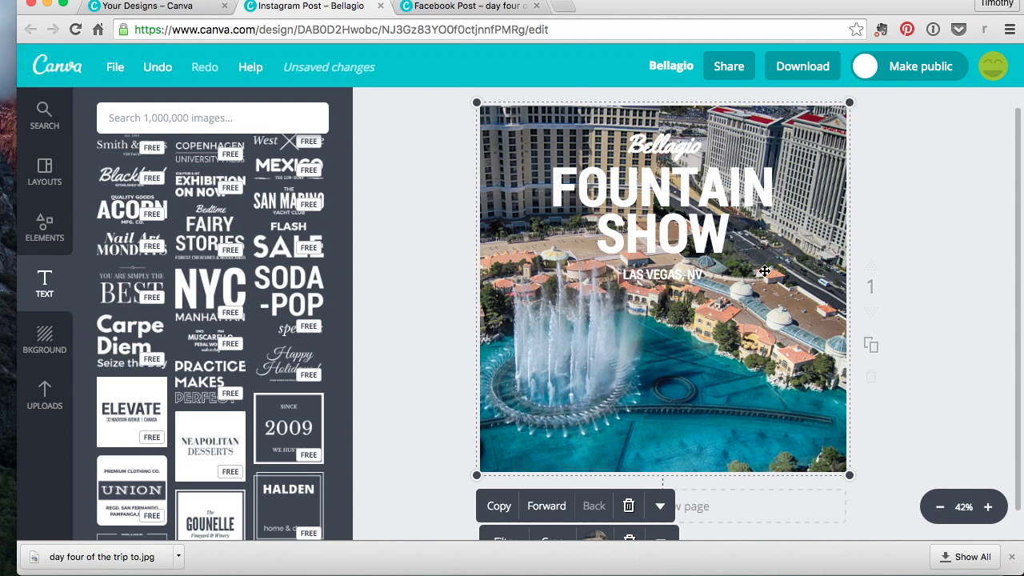
{"action": "left_click", "coordinate": [656, 147]}
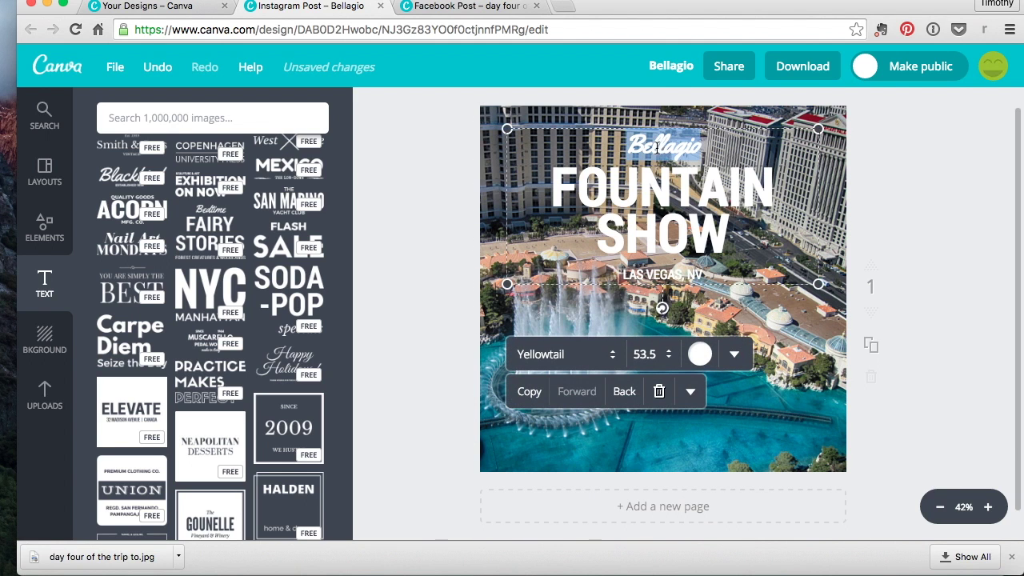
Step: Turn the Bellagio and LAS VEGAS, NV lines black
{"action": "left_click", "coordinate": [701, 356]}
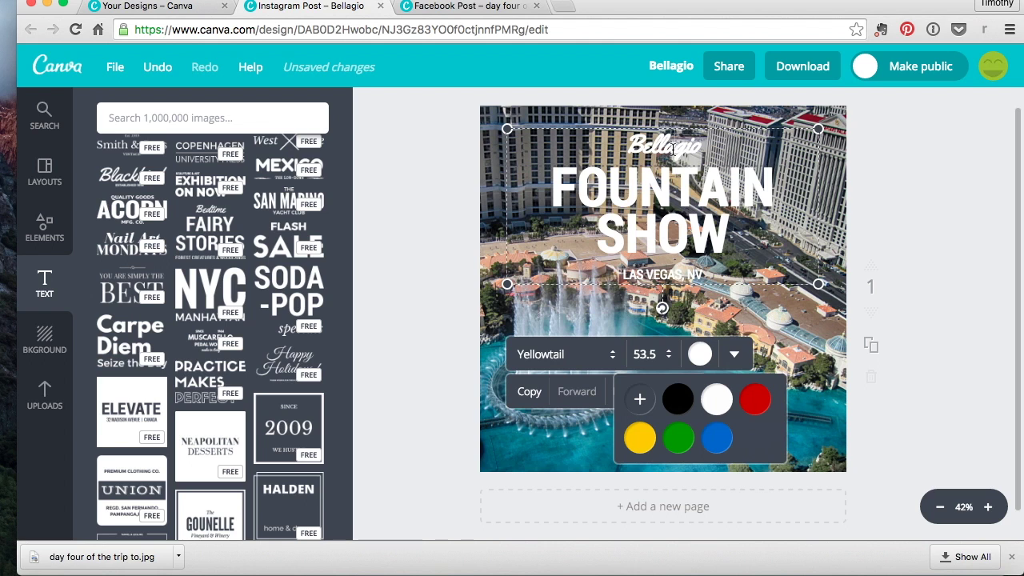
{"action": "left_click", "coordinate": [678, 402]}
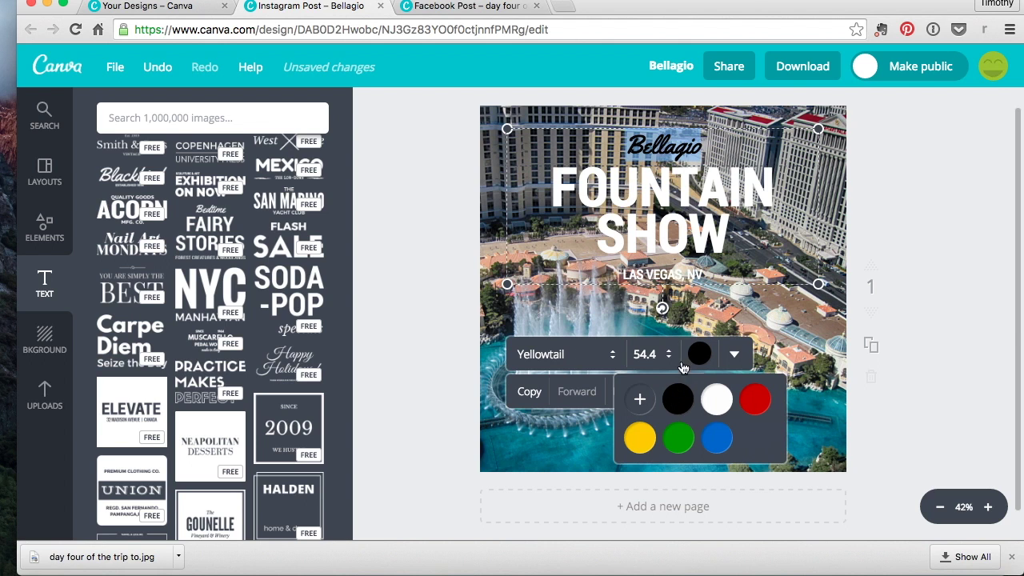
{"action": "left_click", "coordinate": [520, 311]}
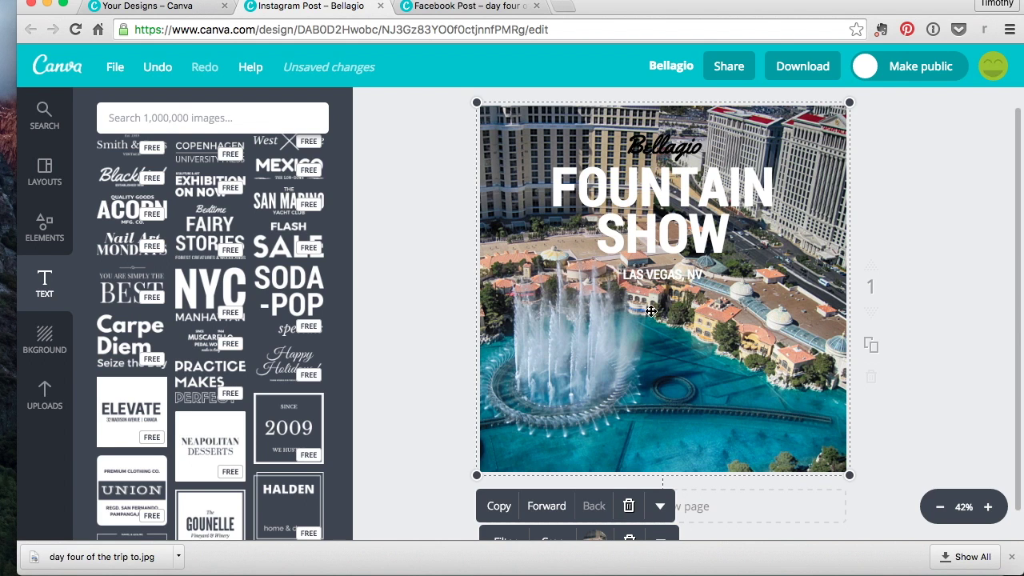
{"action": "left_click", "coordinate": [640, 275]}
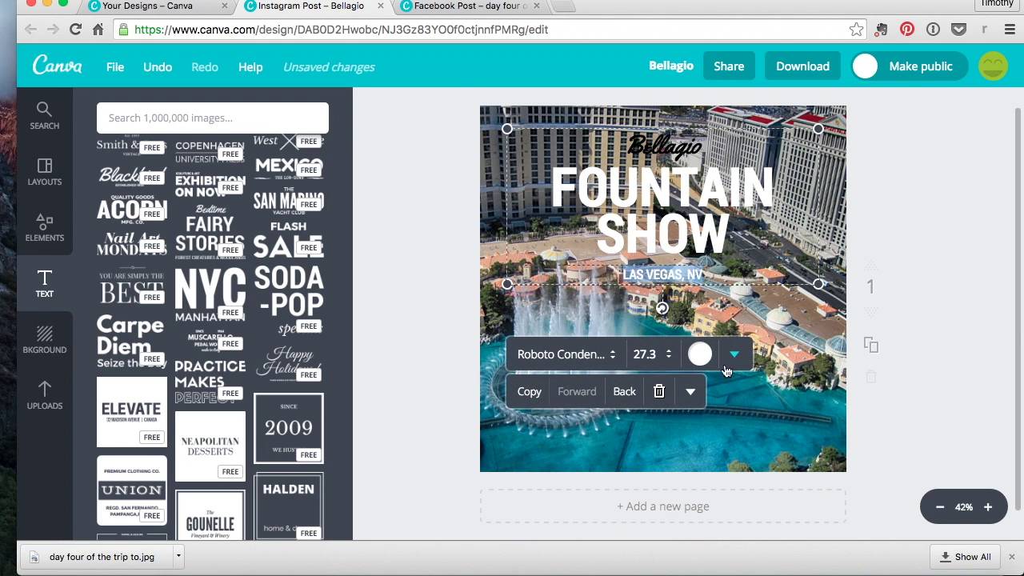
{"action": "left_click", "coordinate": [700, 353]}
{"action": "left_click", "coordinate": [678, 399]}
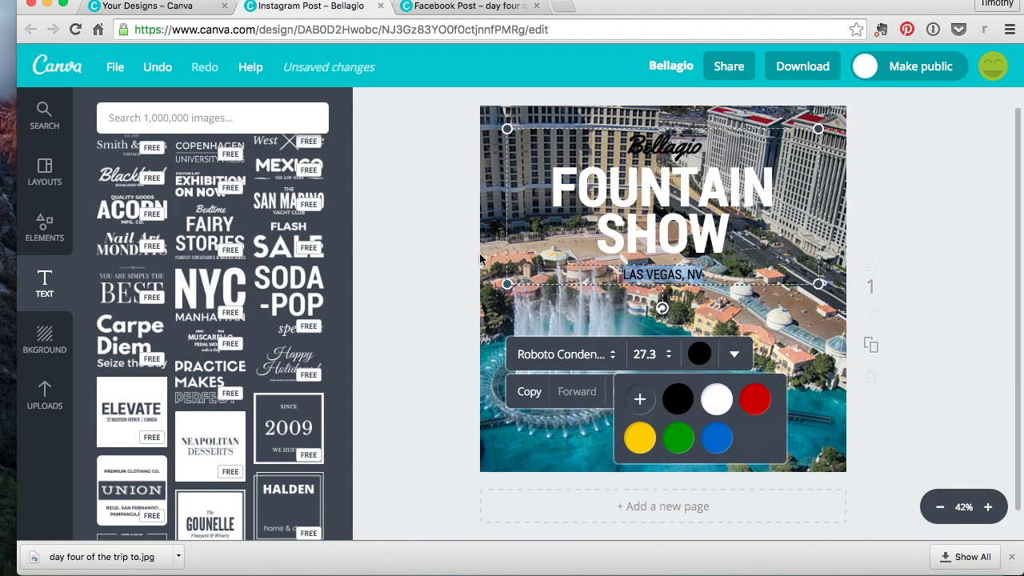
{"action": "left_click", "coordinate": [507, 251]}
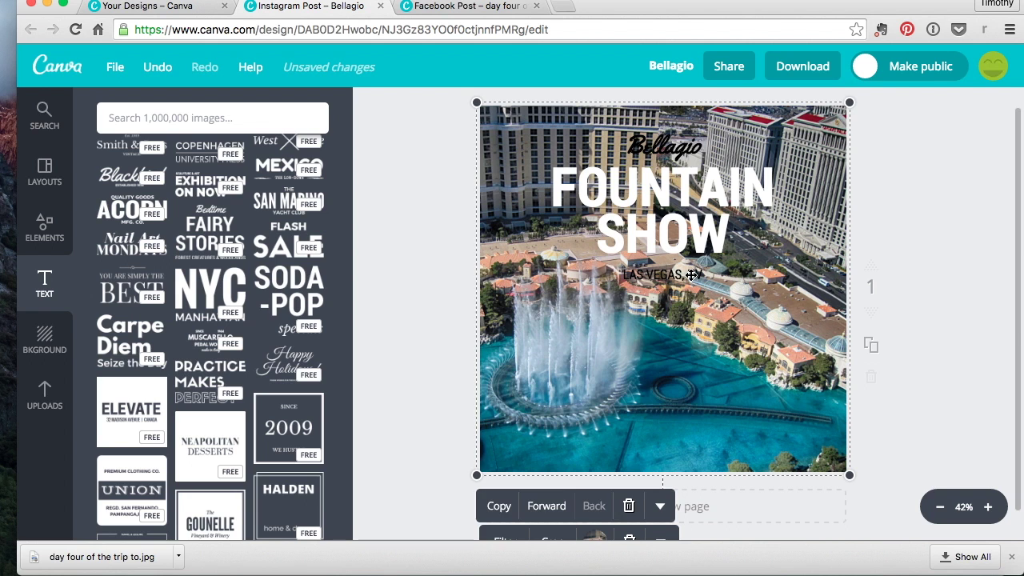
Step: Turn the SHOW and FOUNTAIN words black as well
{"action": "left_click", "coordinate": [684, 279]}
{"action": "left_click", "coordinate": [680, 244]}
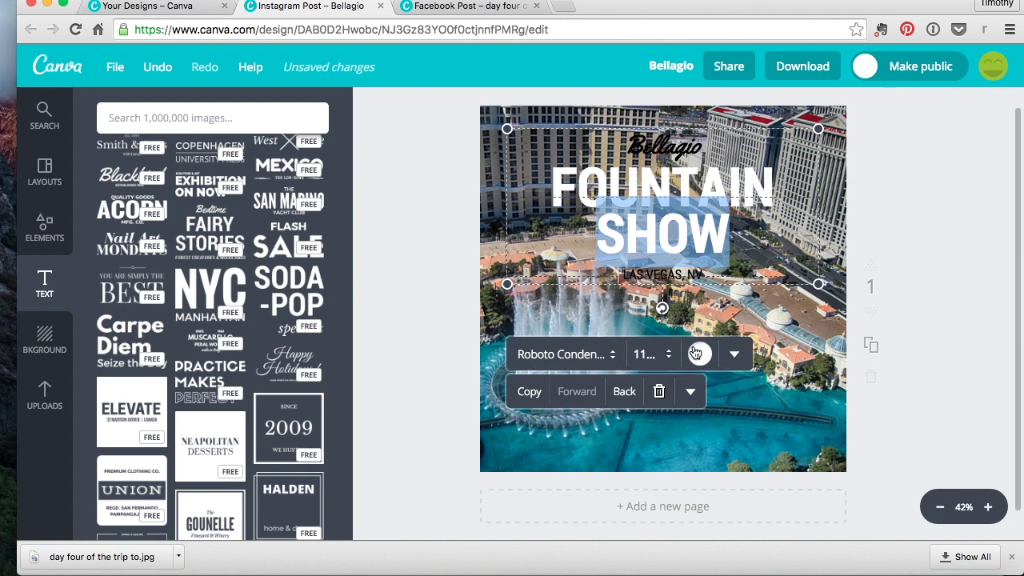
{"action": "left_click", "coordinate": [700, 353]}
{"action": "left_click", "coordinate": [677, 398]}
{"action": "left_click", "coordinate": [678, 192]}
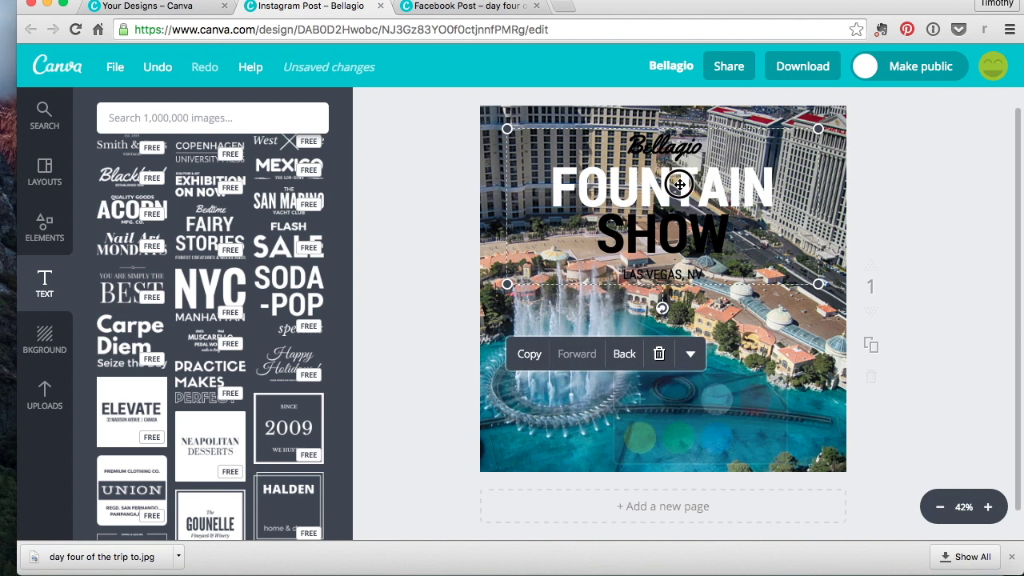
{"action": "double_click", "coordinate": [679, 183]}
{"action": "left_click", "coordinate": [700, 354]}
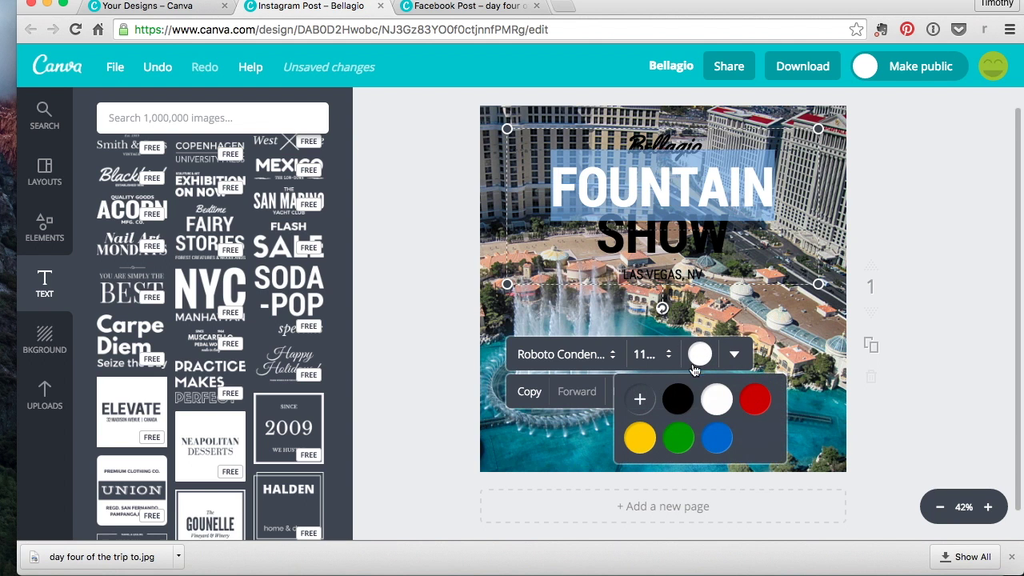
{"action": "left_click", "coordinate": [677, 398]}
{"action": "left_click", "coordinate": [464, 317]}
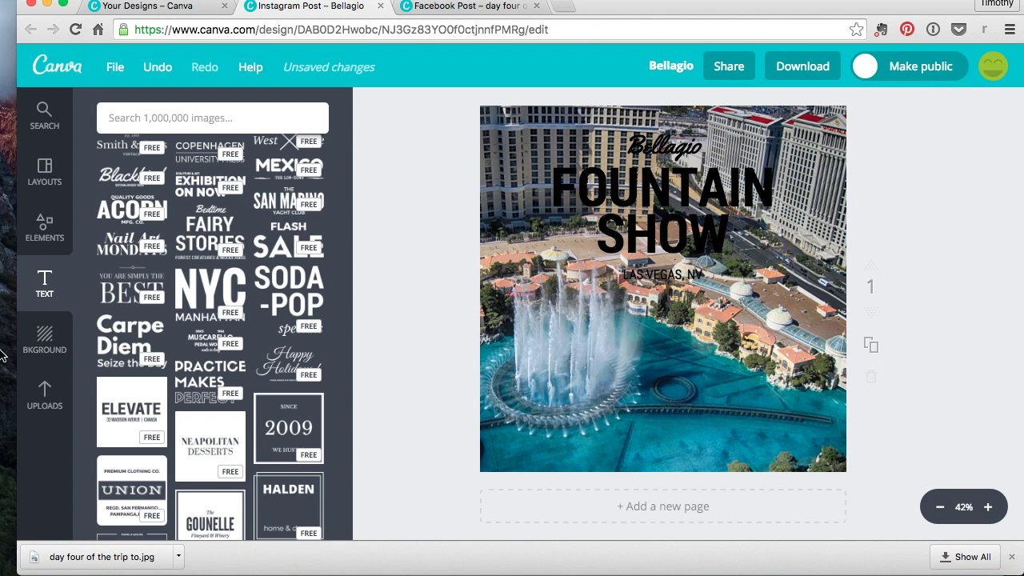
{"action": "left_click", "coordinate": [50, 230]}
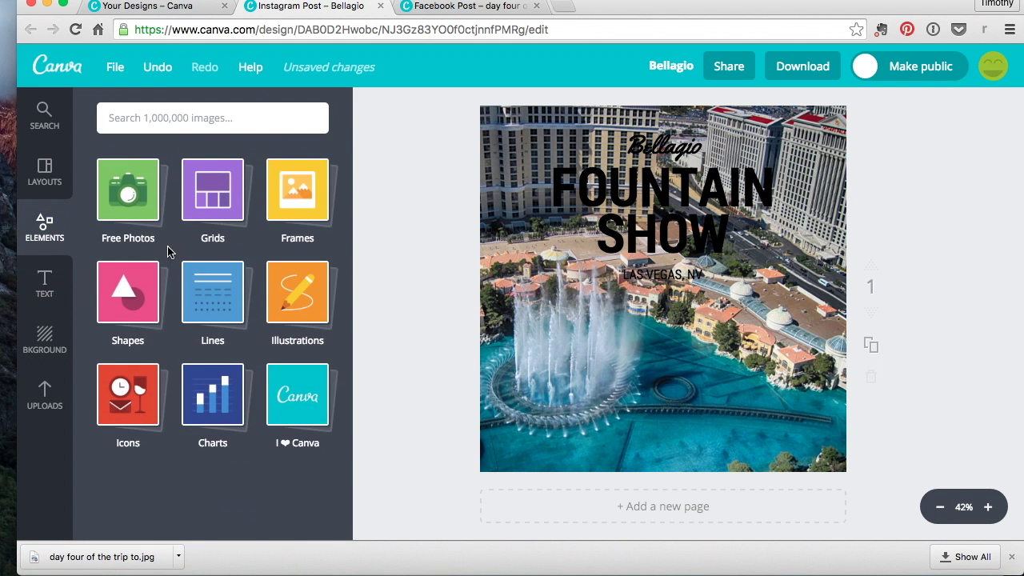
Step: Add a square shape and stretch it into a banner covering the title, ending above the fountains
{"action": "left_click", "coordinate": [120, 287]}
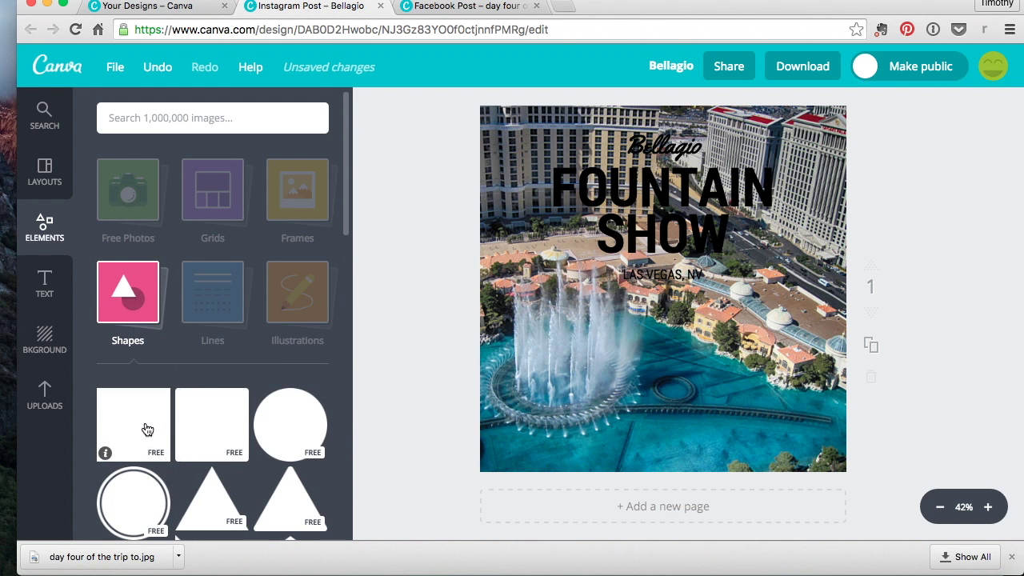
{"action": "left_click", "coordinate": [144, 428]}
{"action": "left_click_drag", "start_coordinate": [609, 270], "coordinate": [559, 205]}
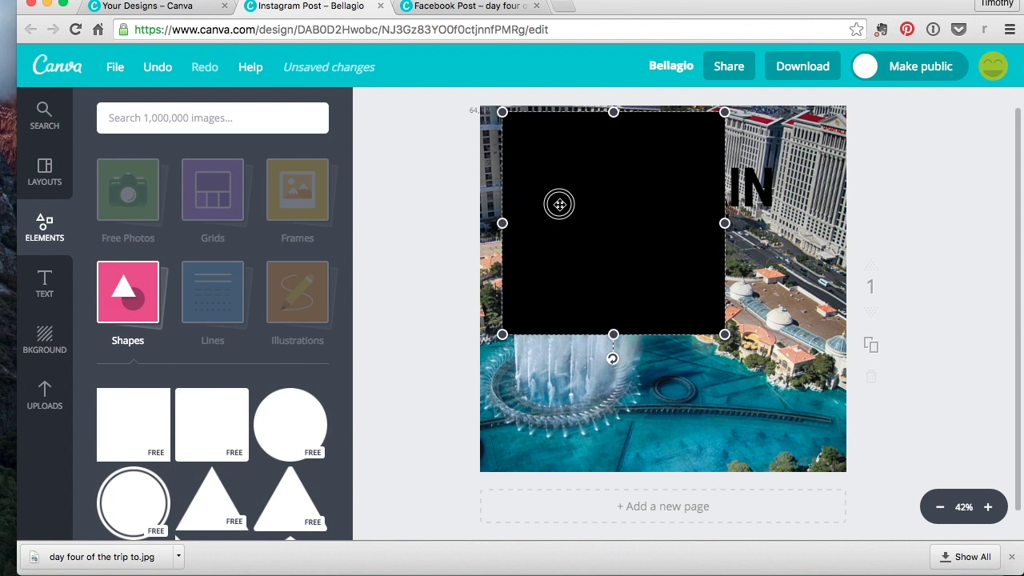
{"action": "left_click_drag", "start_coordinate": [725, 226], "coordinate": [824, 224]}
{"action": "left_click_drag", "start_coordinate": [663, 334], "coordinate": [659, 293]}
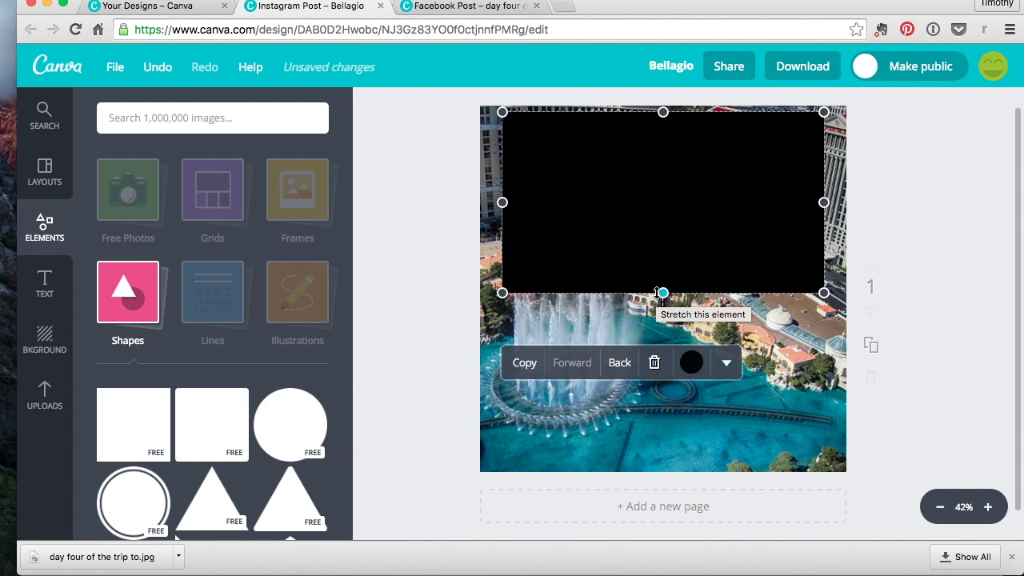
Step: Colour the rectangle white so it forms a banner behind the black title
{"action": "left_click", "coordinate": [727, 364]}
{"action": "left_click", "coordinate": [727, 363]}
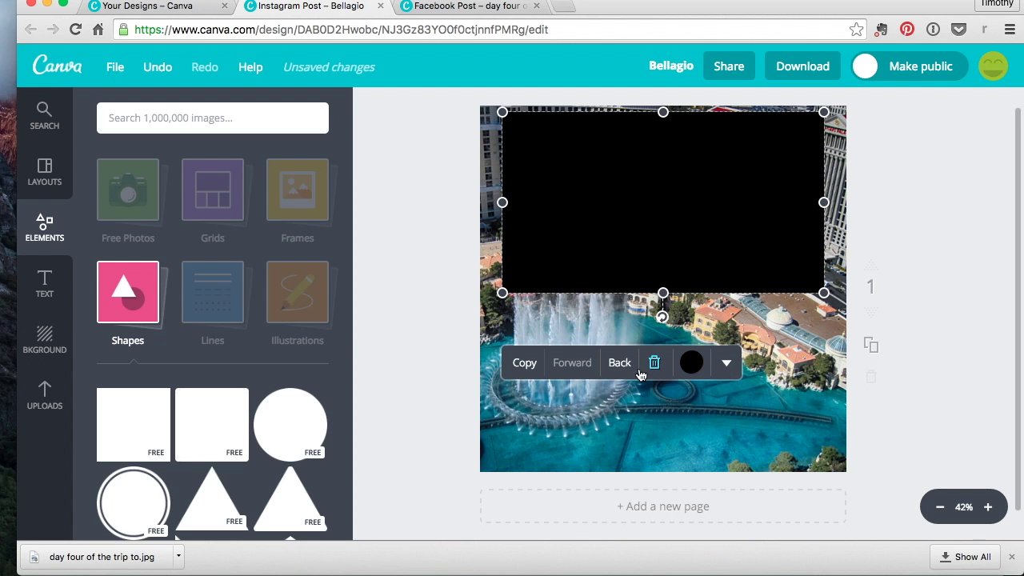
{"action": "left_click", "coordinate": [704, 364]}
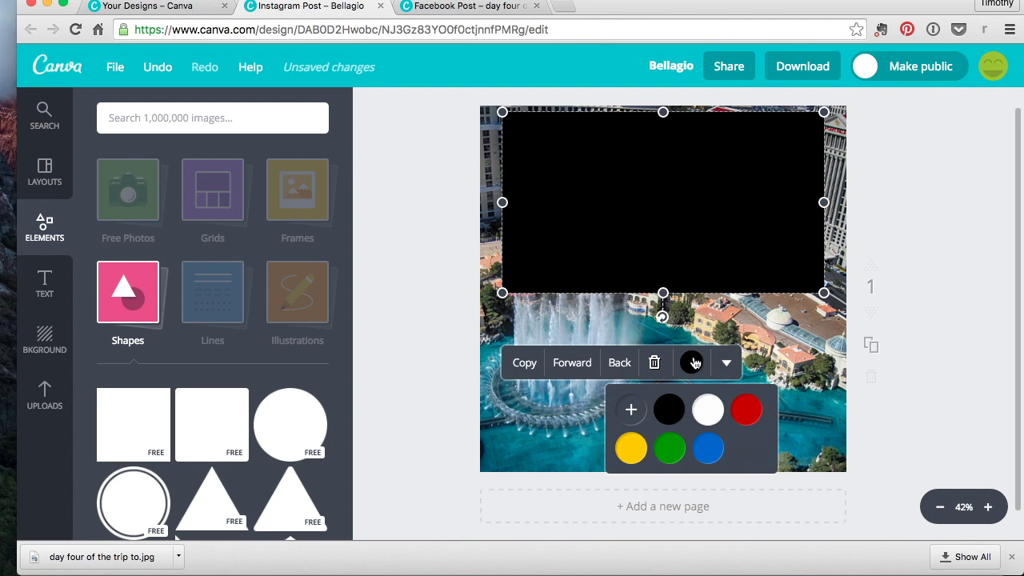
{"action": "left_click", "coordinate": [708, 407]}
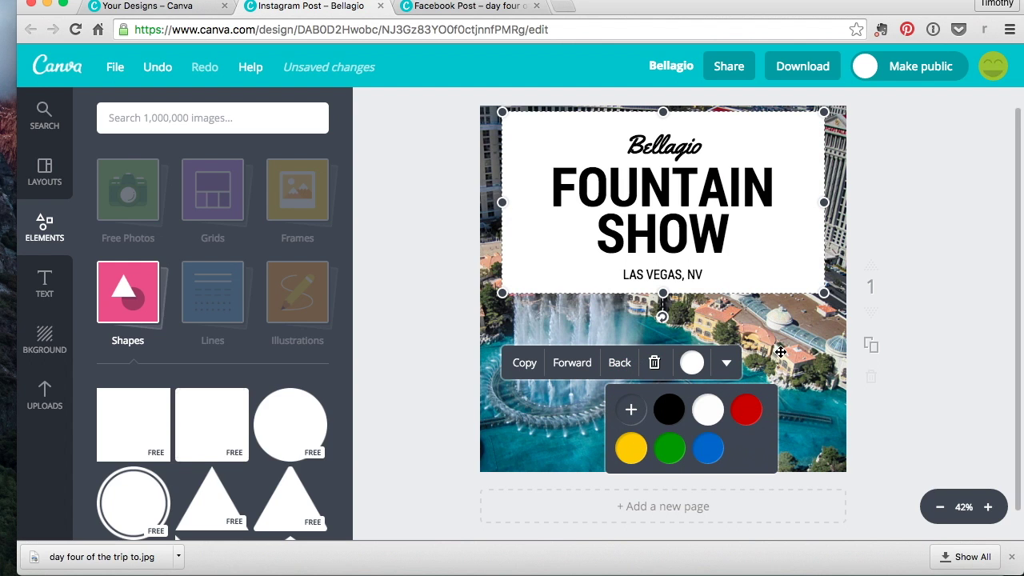
{"action": "left_click", "coordinate": [919, 328]}
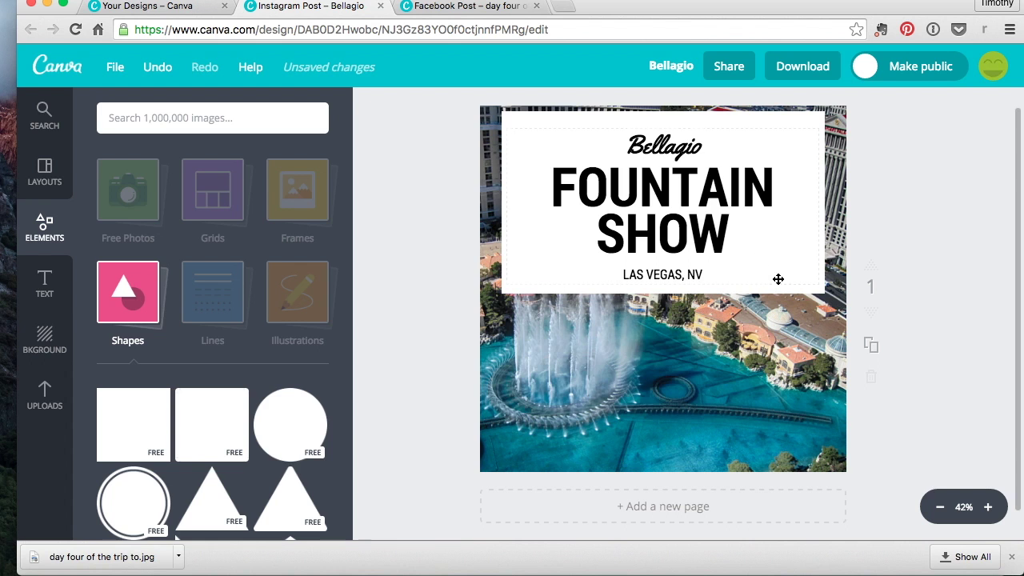
{"action": "left_click", "coordinate": [776, 283]}
Step: Select the white box behind the title and nudge it slightly into place
{"action": "left_click", "coordinate": [776, 284]}
{"action": "left_click", "coordinate": [775, 289]}
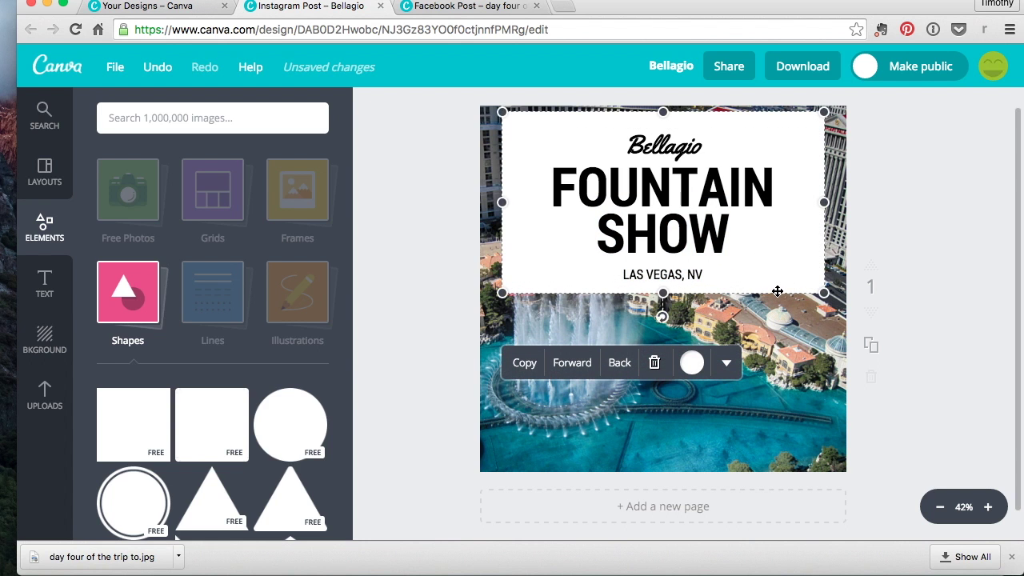
{"action": "left_click_drag", "start_coordinate": [775, 290], "coordinate": [785, 293]}
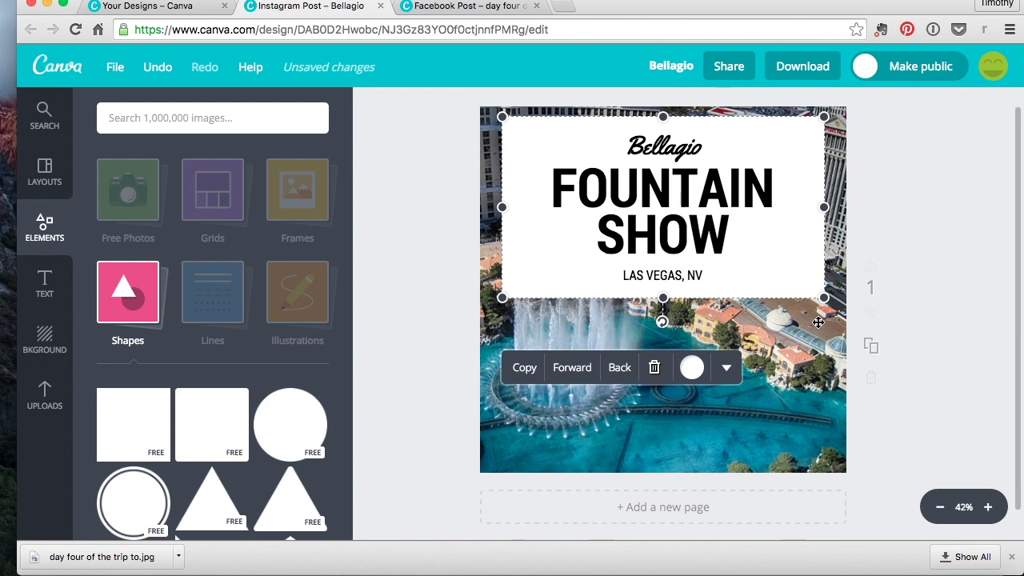
{"action": "scroll", "coordinate": [767, 360], "scroll_direction": "up", "scroll_amount": 1}
{"action": "left_click", "coordinate": [726, 391]}
{"action": "left_click", "coordinate": [728, 445]}
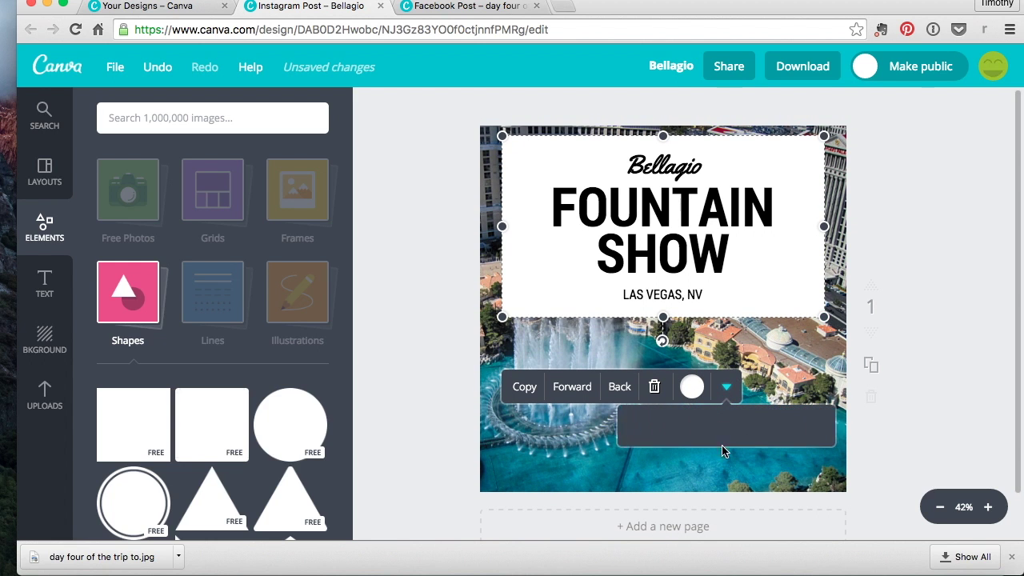
{"action": "left_click", "coordinate": [802, 431]}
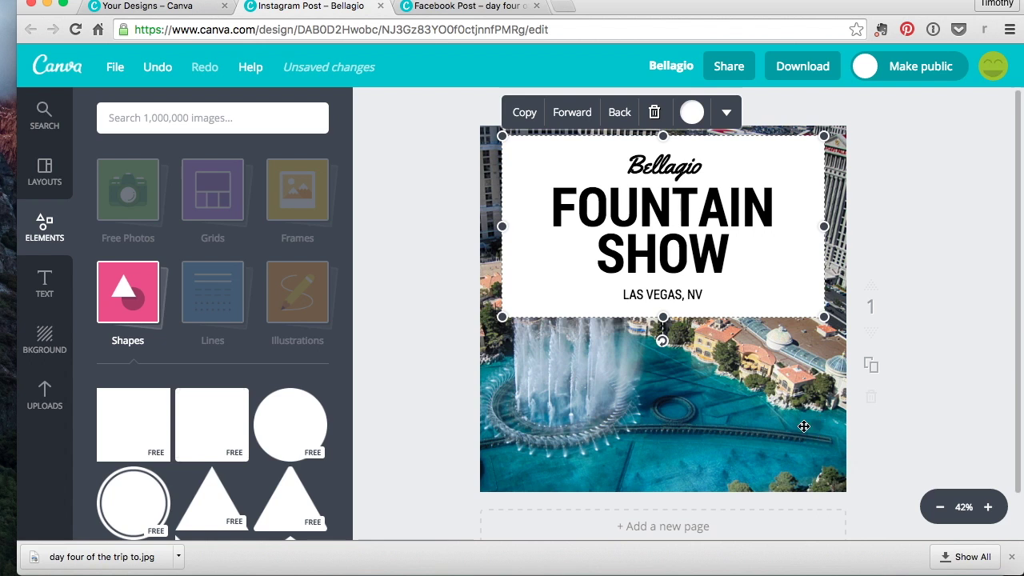
Step: Set the white box's transparency to 33
{"action": "left_click", "coordinate": [725, 118]}
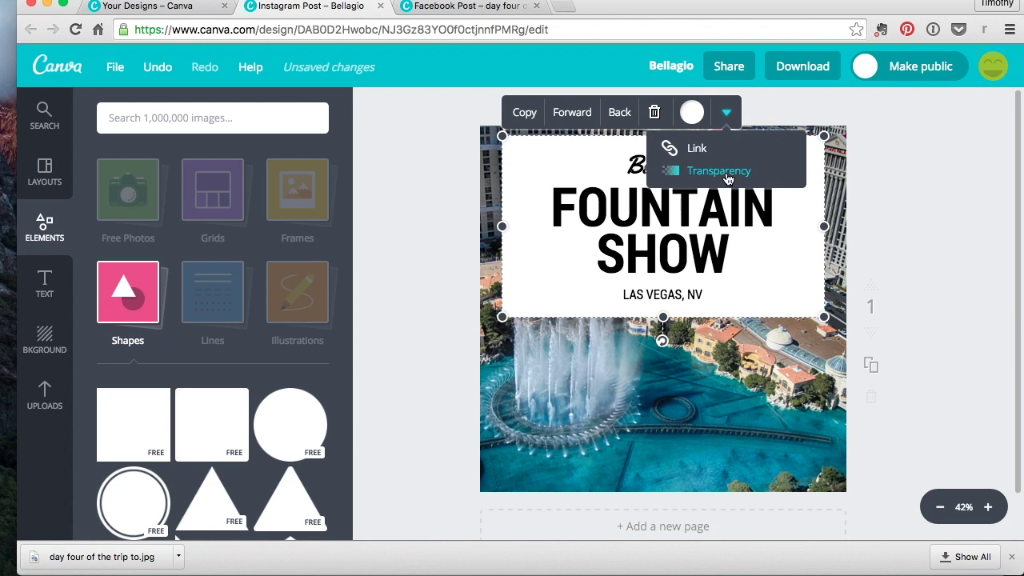
{"action": "left_click", "coordinate": [720, 171]}
{"action": "left_click_drag", "start_coordinate": [801, 150], "coordinate": [792, 158]}
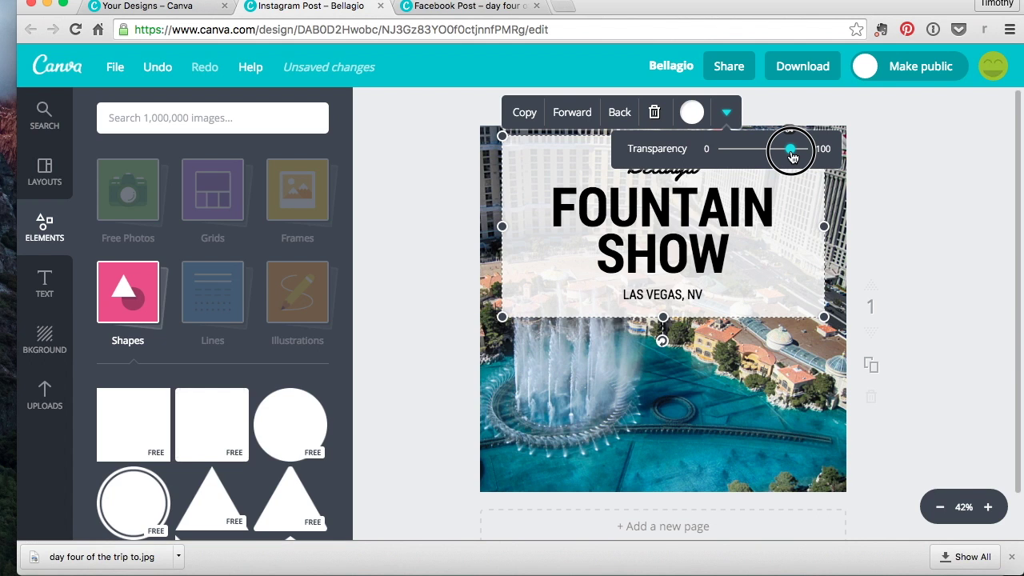
{"action": "left_click_drag", "start_coordinate": [791, 156], "coordinate": [751, 155]}
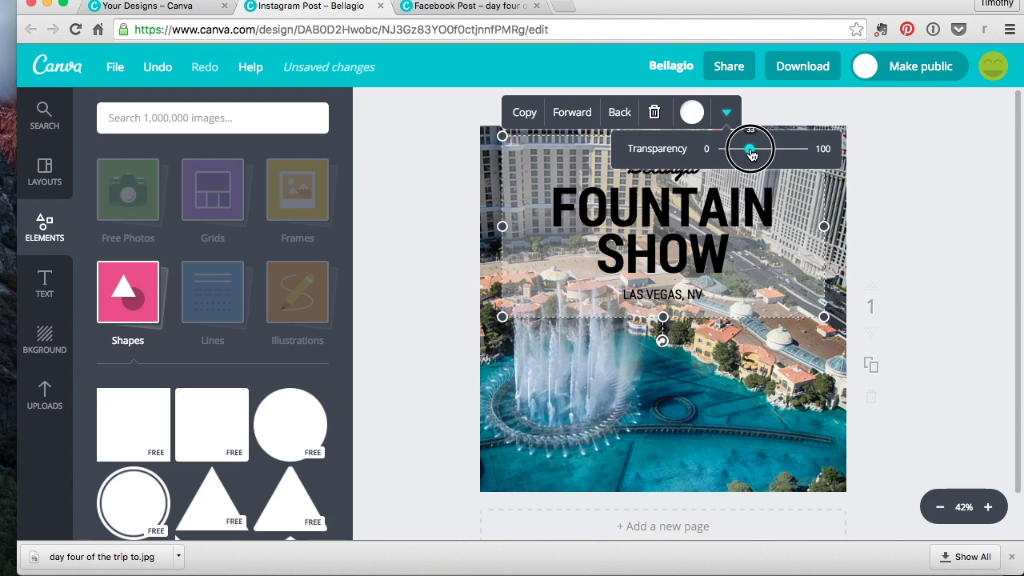
{"action": "left_click_drag", "start_coordinate": [752, 154], "coordinate": [751, 155]}
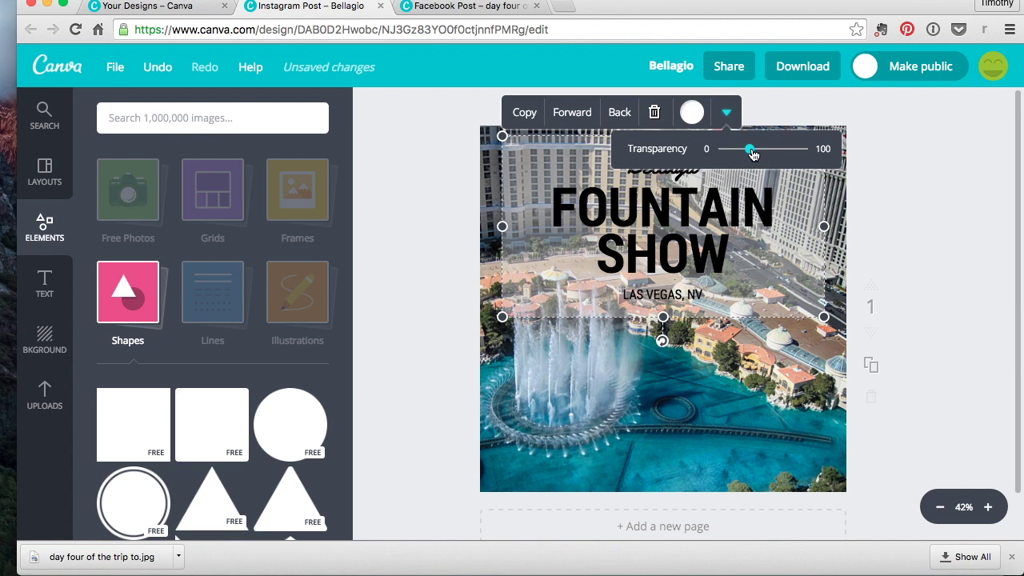
{"action": "left_click", "coordinate": [913, 217]}
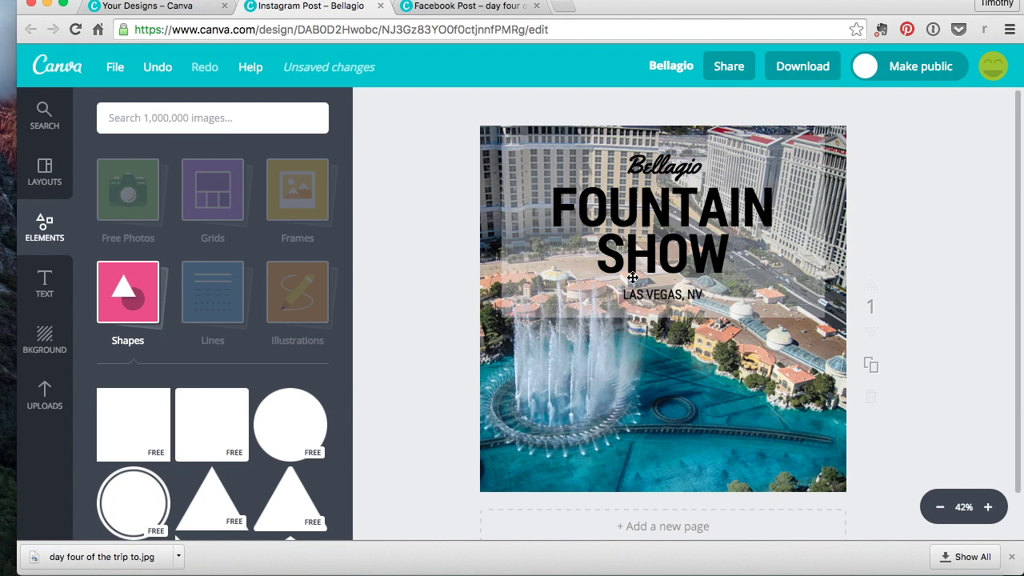
Step: Delete the white overlay rectangle behind the Bellagio title
{"action": "left_click", "coordinate": [768, 288]}
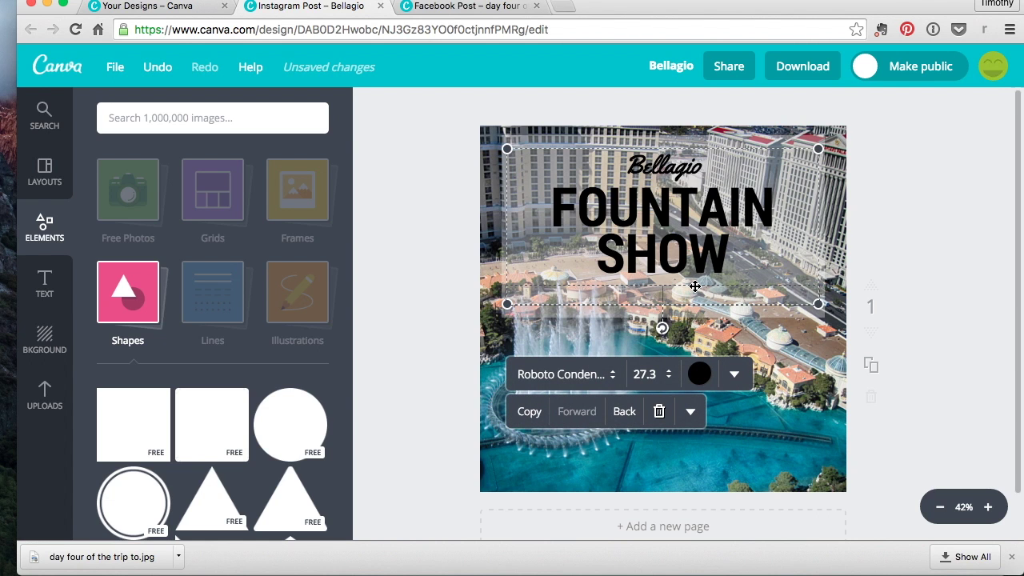
{"action": "left_click", "coordinate": [779, 346]}
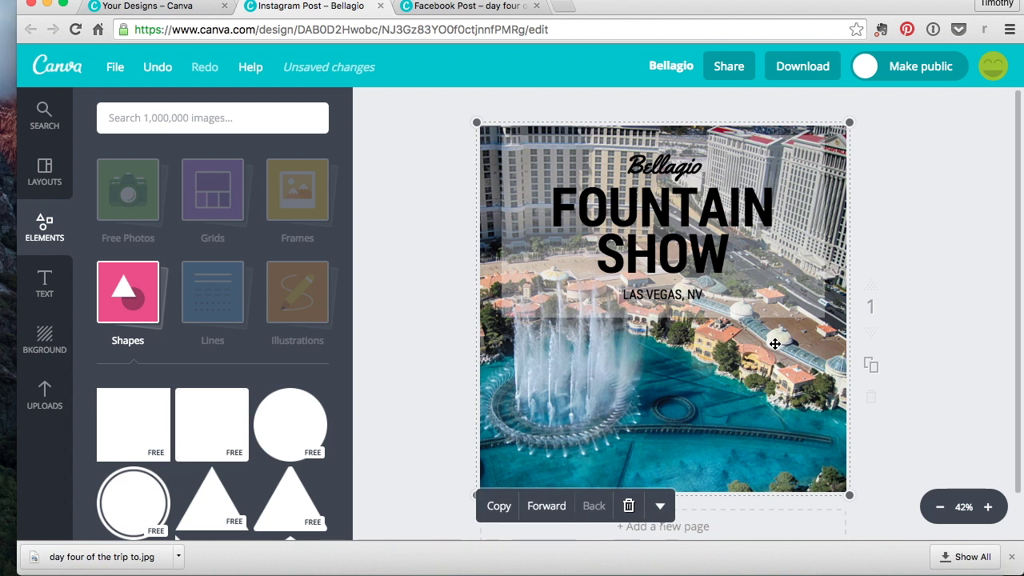
{"action": "left_click", "coordinate": [797, 211]}
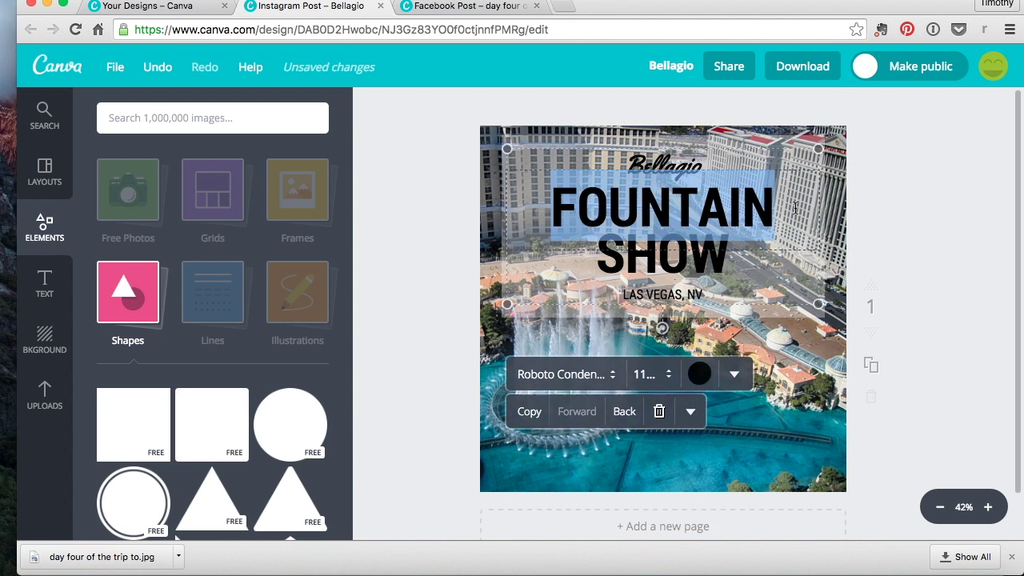
{"action": "left_click", "coordinate": [784, 140]}
{"action": "key", "text": "Delete"}
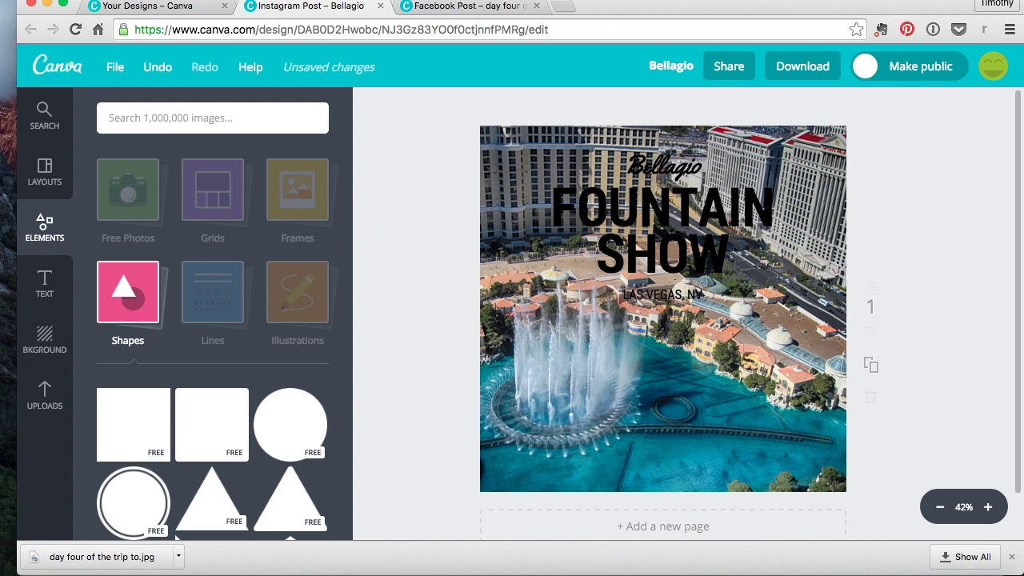
Step: Set the fountain photo's transparency to 80 to fade it
{"action": "left_click", "coordinate": [792, 425]}
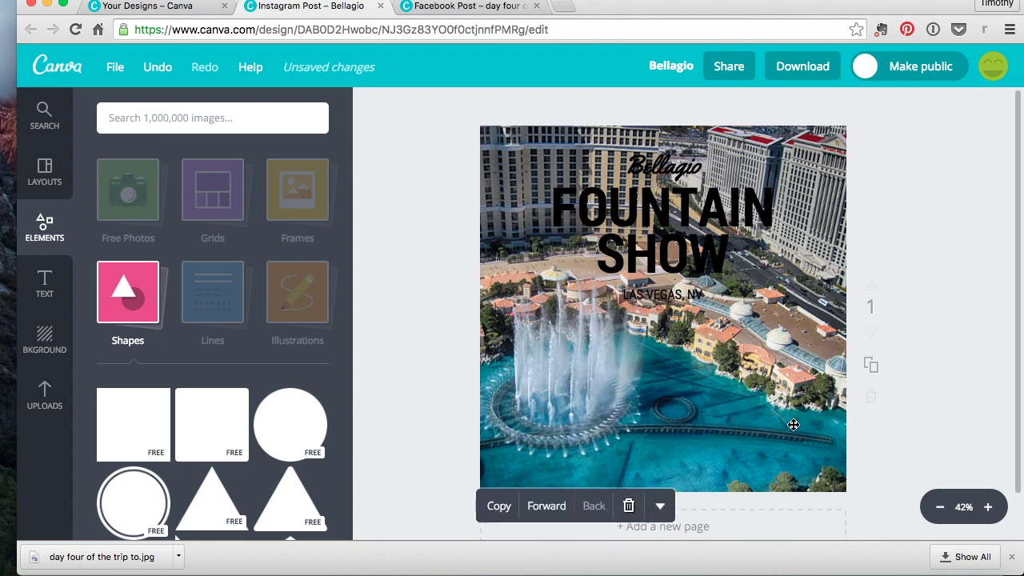
{"action": "left_click", "coordinate": [766, 400]}
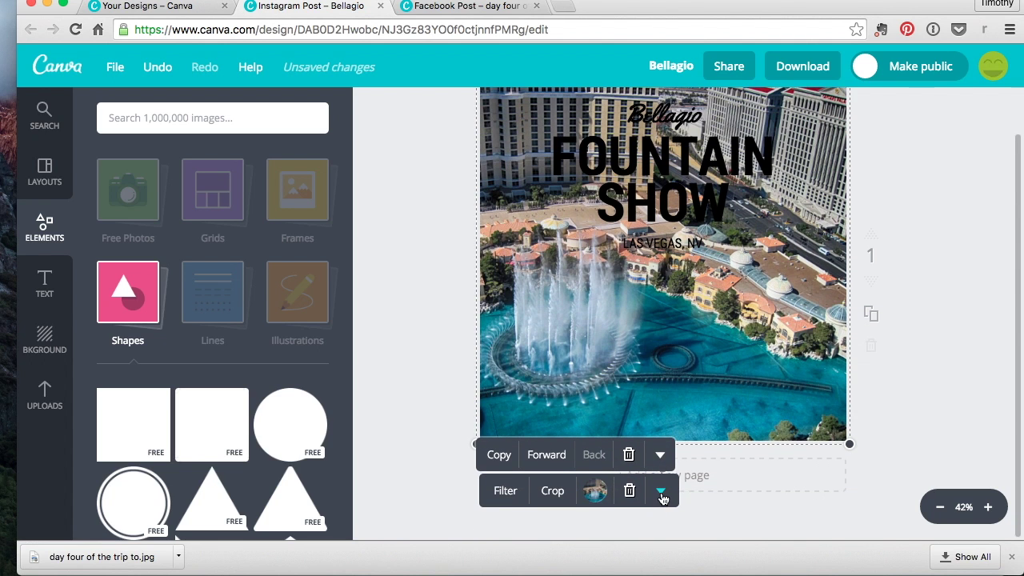
{"action": "left_click", "coordinate": [661, 491]}
{"action": "scroll", "coordinate": [662, 492], "scroll_direction": "down", "scroll_amount": 1}
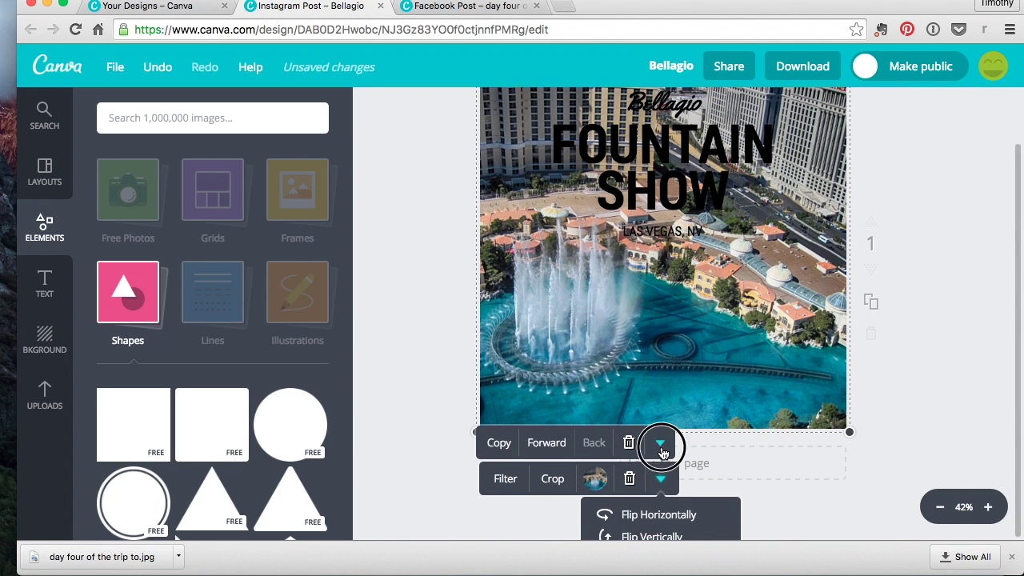
{"action": "scroll", "coordinate": [662, 454], "scroll_direction": "up", "scroll_amount": 1}
{"action": "left_click", "coordinate": [652, 511]}
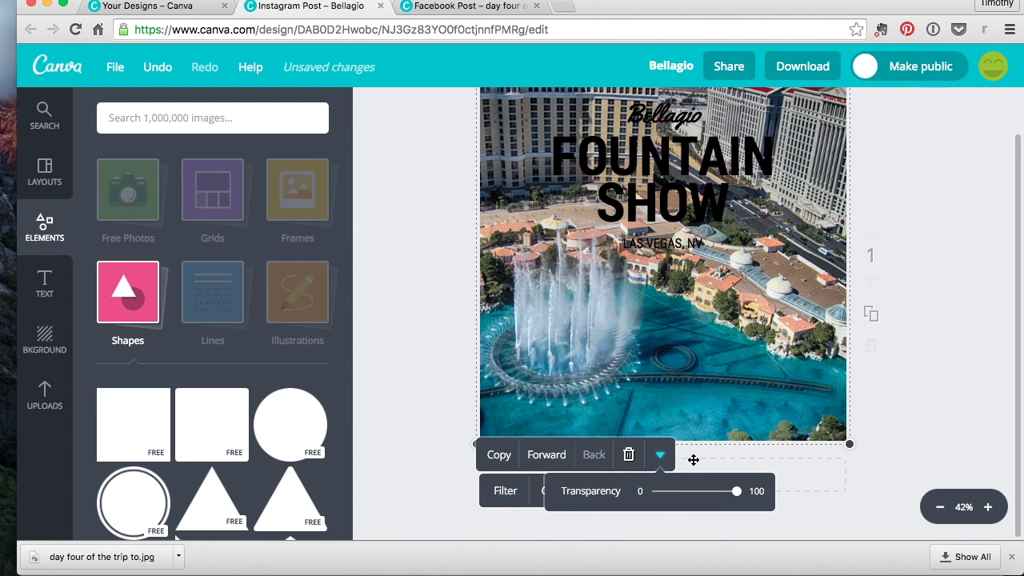
{"action": "left_click_drag", "start_coordinate": [734, 491], "coordinate": [722, 495]}
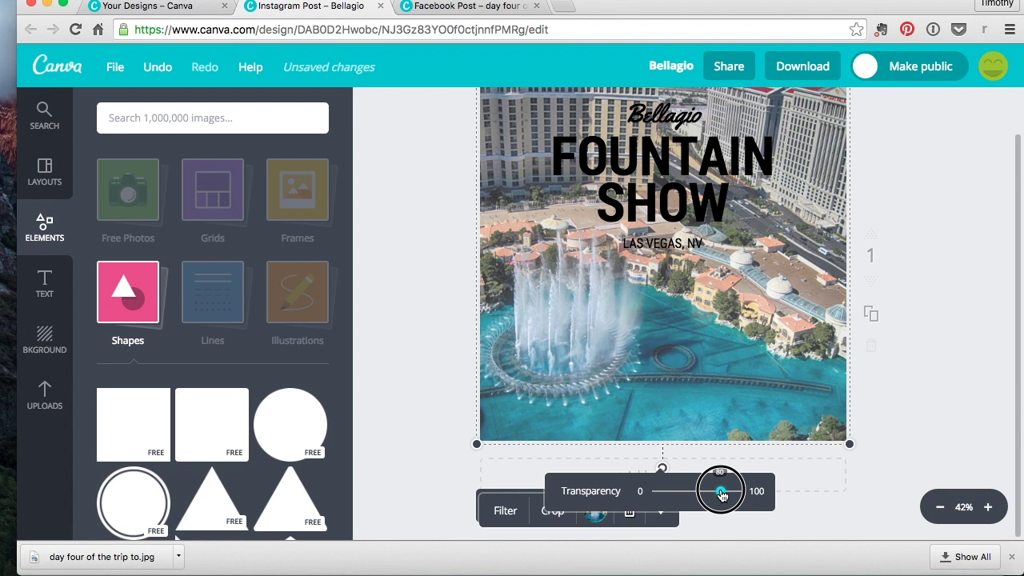
{"action": "left_click_drag", "start_coordinate": [721, 494], "coordinate": [722, 495]}
{"action": "left_click", "coordinate": [931, 372]}
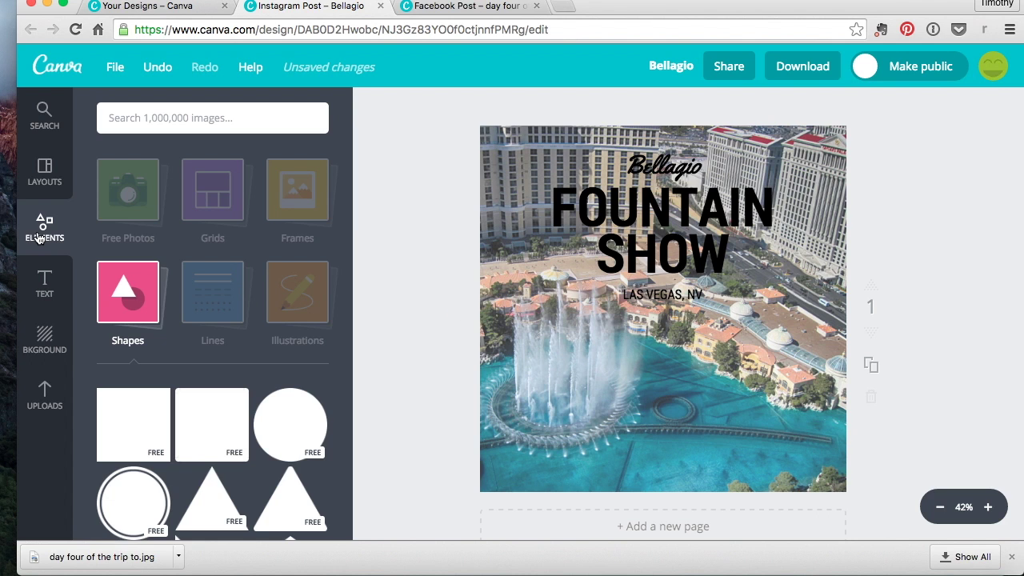
{"action": "double_click", "coordinate": [654, 211]}
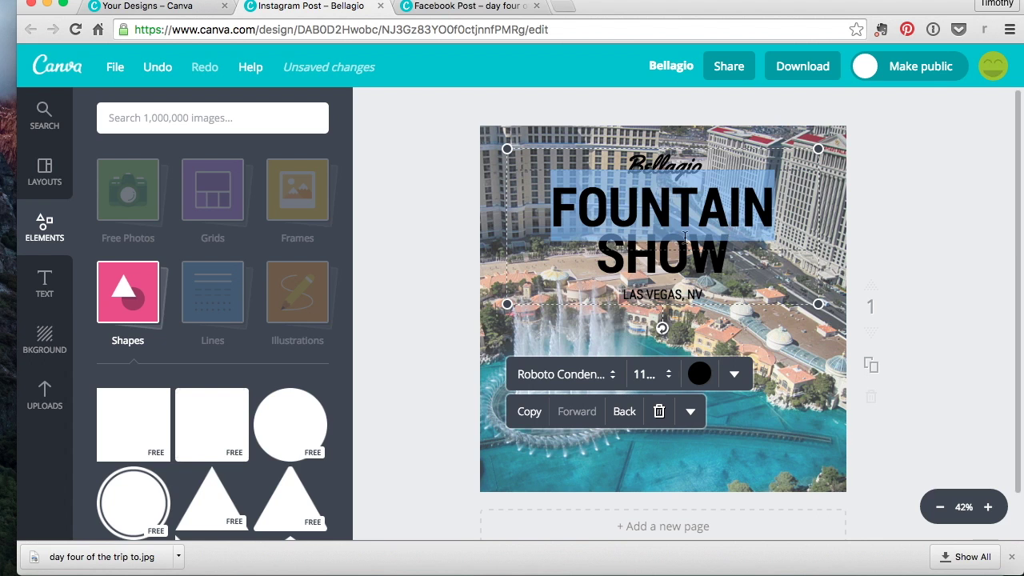
{"action": "left_click", "coordinate": [385, 315]}
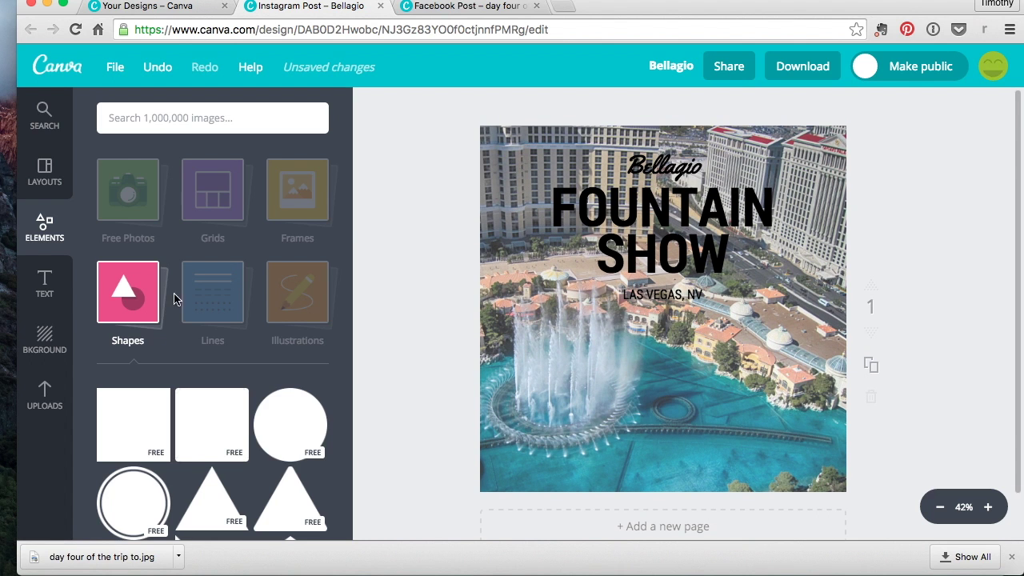
{"action": "left_click", "coordinate": [44, 186]}
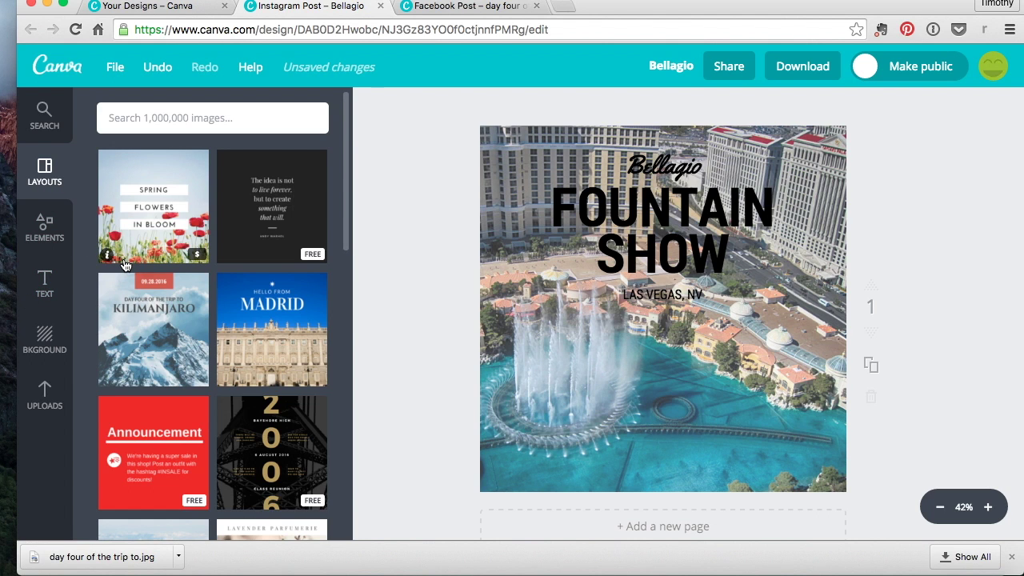
Step: Browse the Elements, Text, Background and Layouts panels, ending on the Text panel's heading options
{"action": "left_click", "coordinate": [36, 230]}
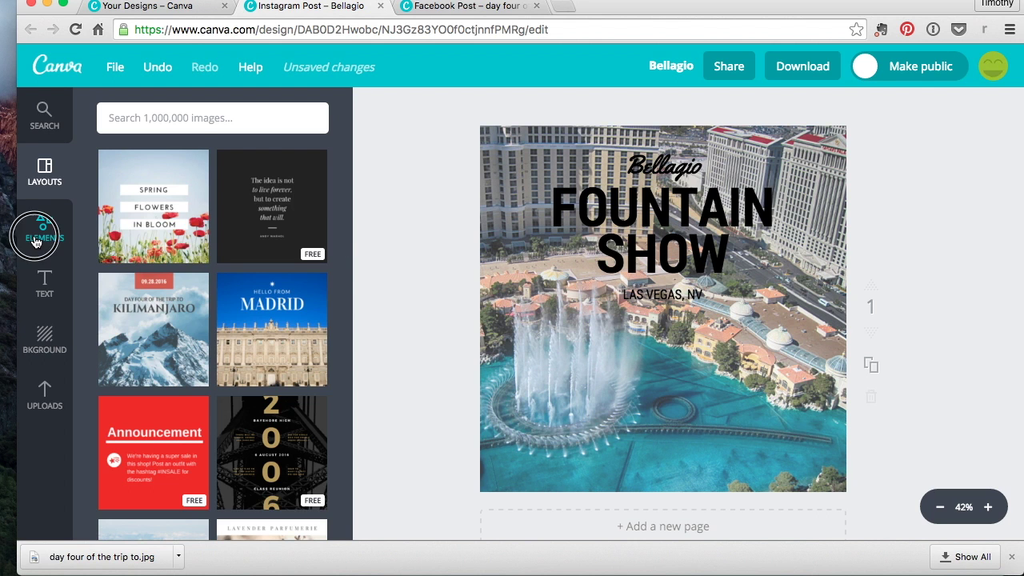
{"action": "left_click", "coordinate": [42, 270]}
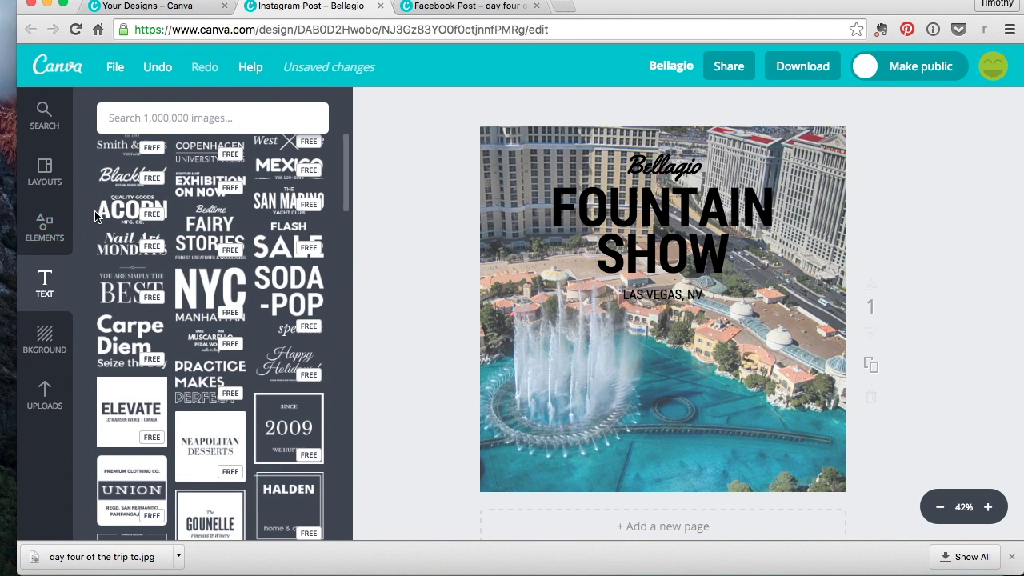
{"action": "scroll", "coordinate": [135, 289], "scroll_direction": "down", "scroll_amount": 3}
{"action": "scroll", "coordinate": [135, 288], "scroll_direction": "down", "scroll_amount": 4}
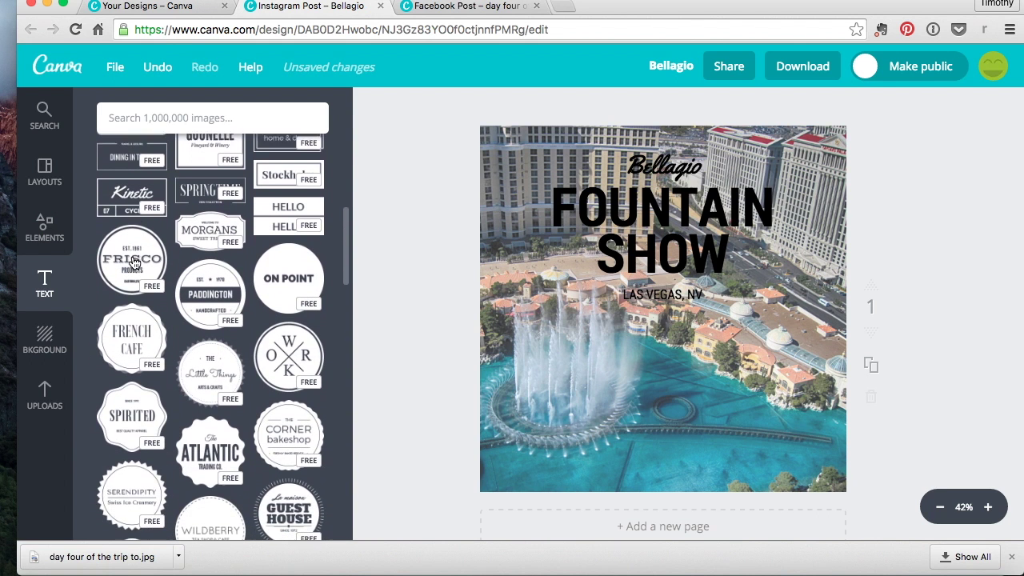
{"action": "left_click", "coordinate": [45, 333]}
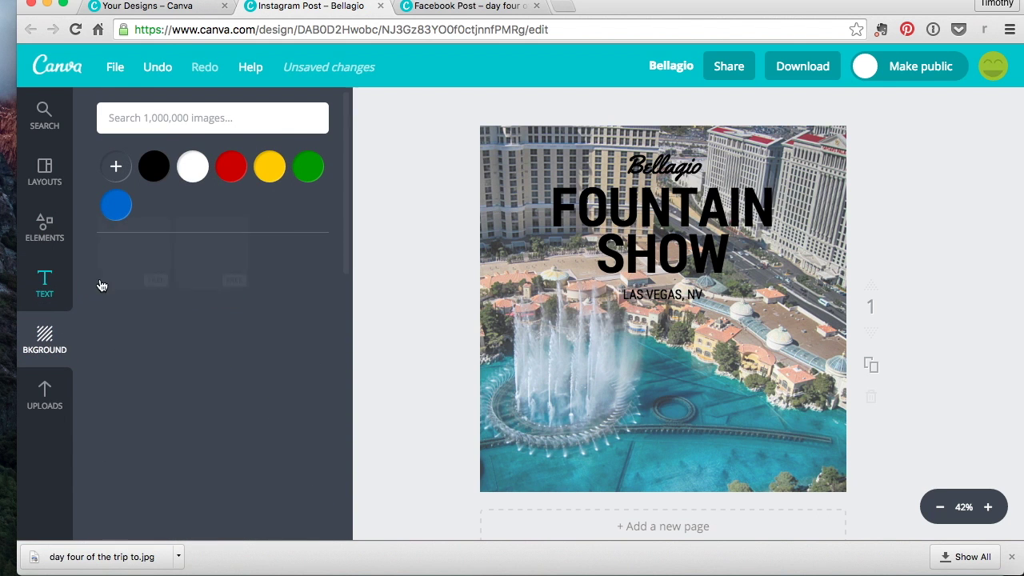
{"action": "scroll", "coordinate": [184, 322], "scroll_direction": "down", "scroll_amount": 3}
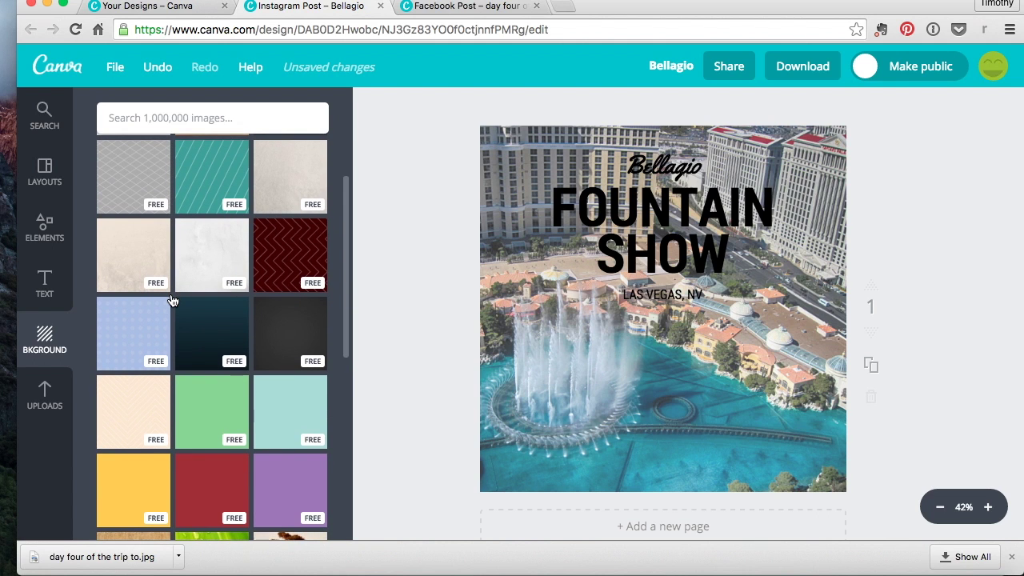
{"action": "left_click", "coordinate": [52, 213]}
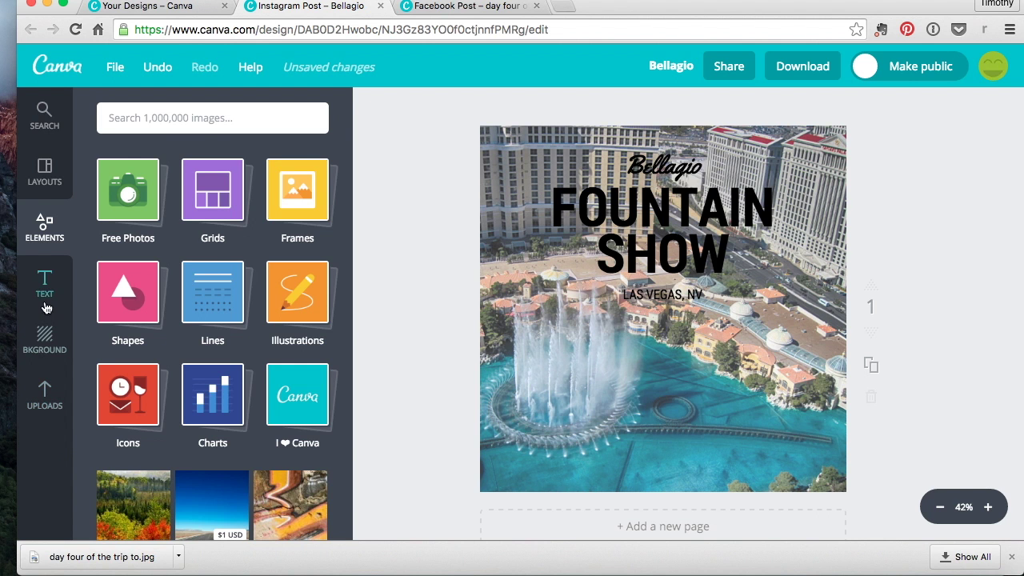
{"action": "left_click", "coordinate": [45, 173]}
{"action": "left_click", "coordinate": [45, 231]}
{"action": "left_click", "coordinate": [41, 288]}
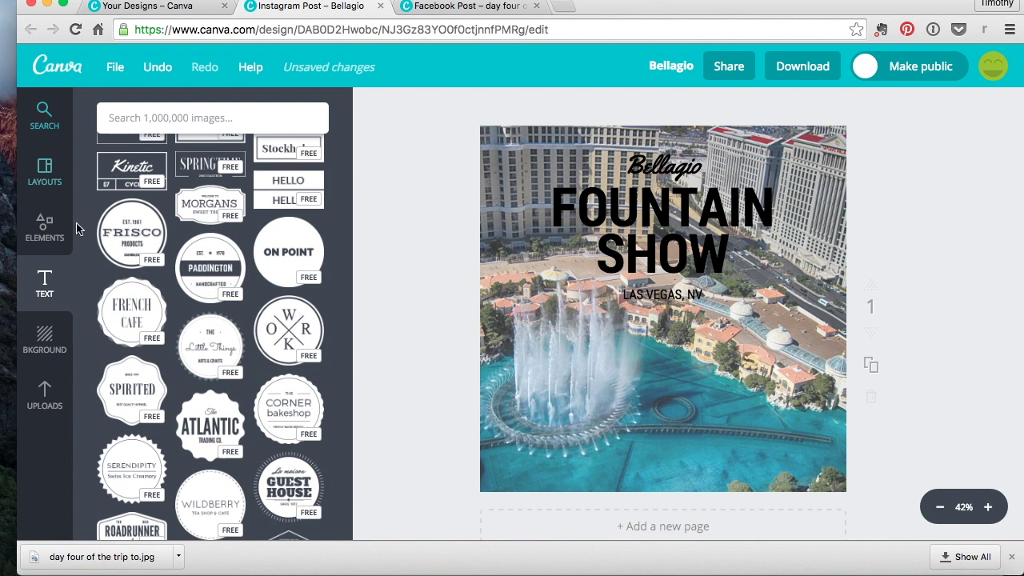
{"action": "scroll", "coordinate": [136, 233], "scroll_direction": "up", "scroll_amount": 3}
{"action": "scroll", "coordinate": [136, 233], "scroll_direction": "up", "scroll_amount": 5}
{"action": "left_click", "coordinate": [162, 208]}
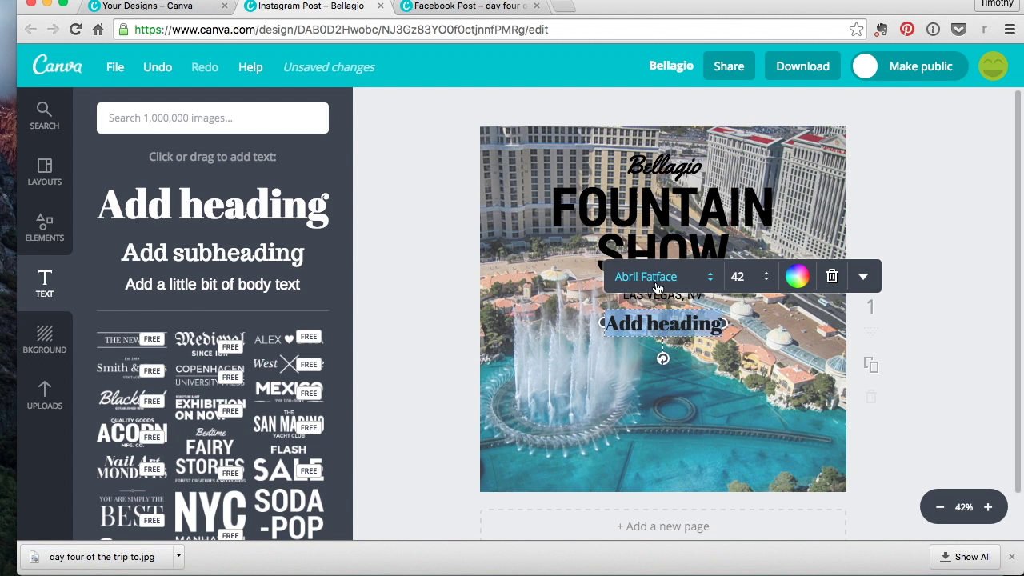
{"action": "left_click", "coordinate": [651, 279]}
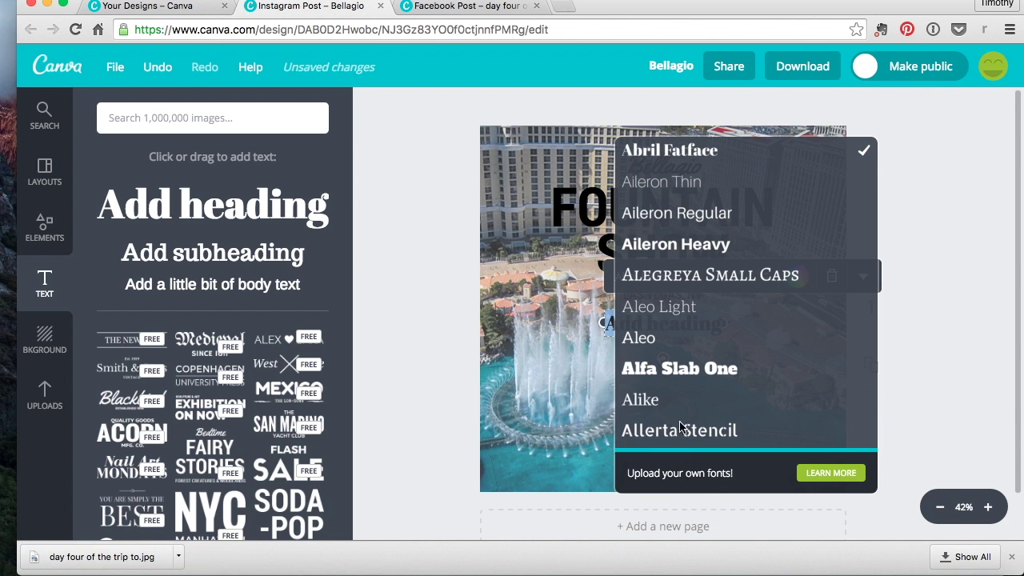
{"action": "scroll", "coordinate": [688, 384], "scroll_direction": "down", "scroll_amount": 4}
{"action": "scroll", "coordinate": [689, 378], "scroll_direction": "down", "scroll_amount": 10}
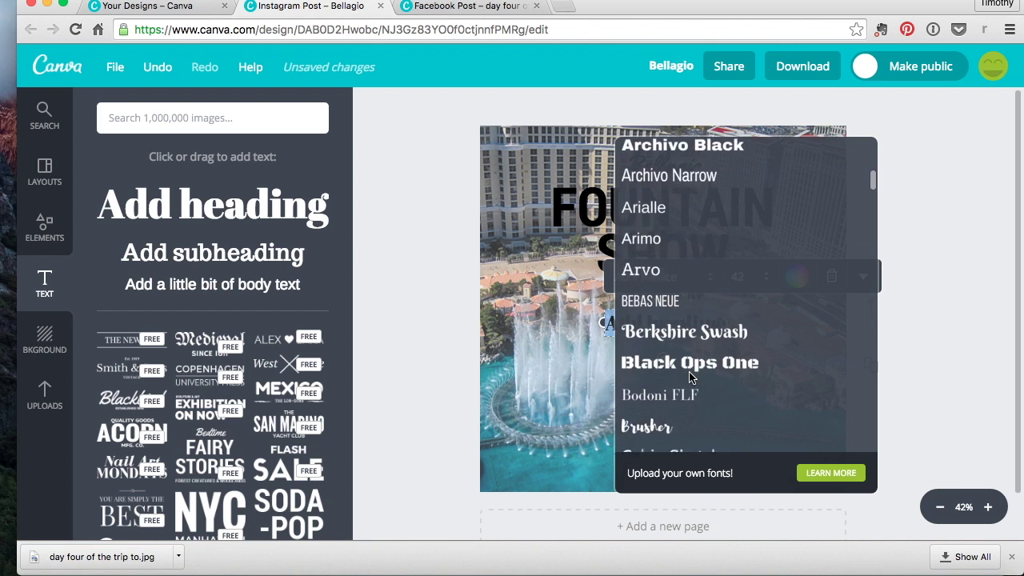
{"action": "scroll", "coordinate": [689, 377], "scroll_direction": "down", "scroll_amount": 12}
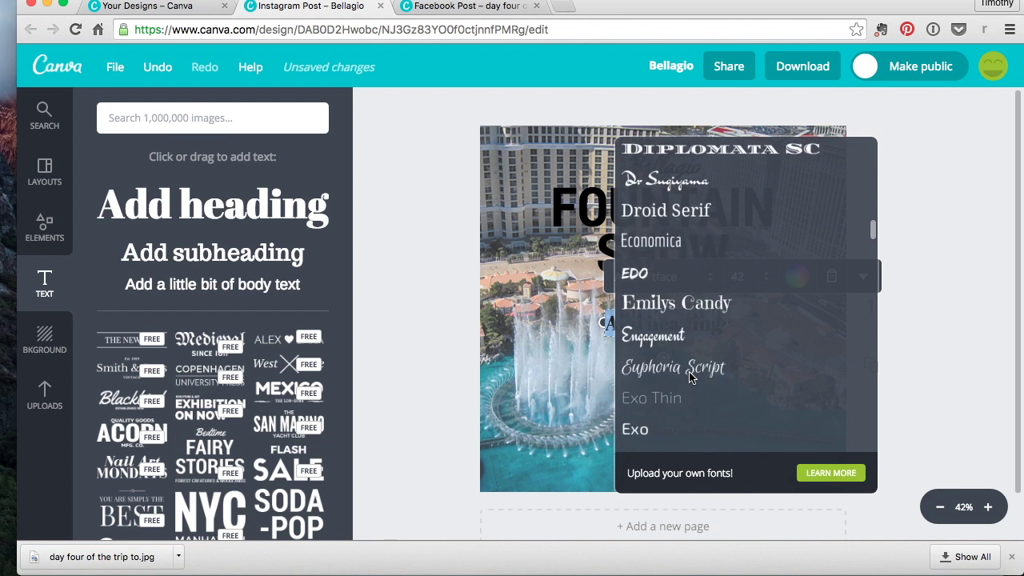
{"action": "scroll", "coordinate": [689, 377], "scroll_direction": "down", "scroll_amount": 15}
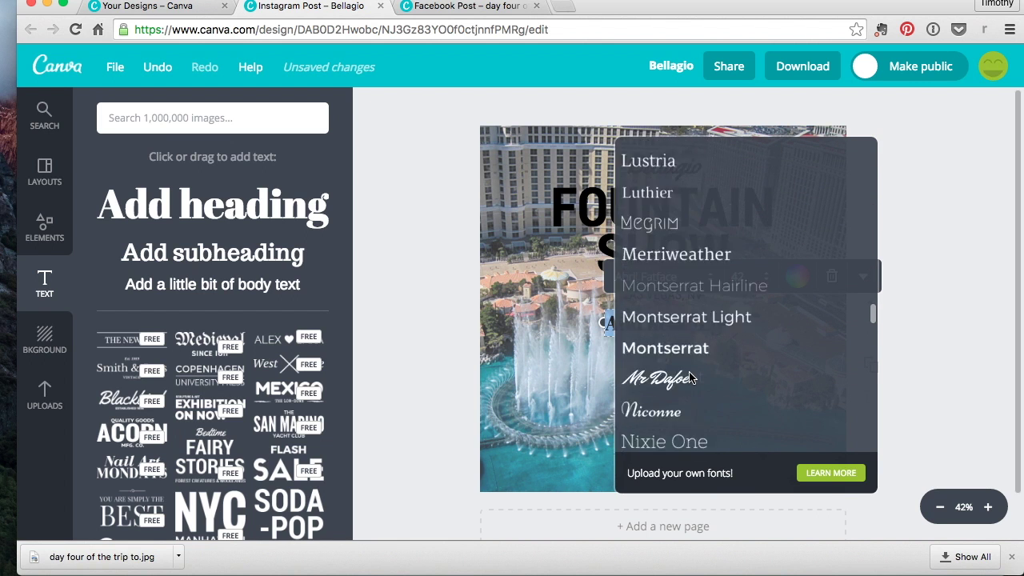
{"action": "scroll", "coordinate": [689, 377], "scroll_direction": "down", "scroll_amount": 15}
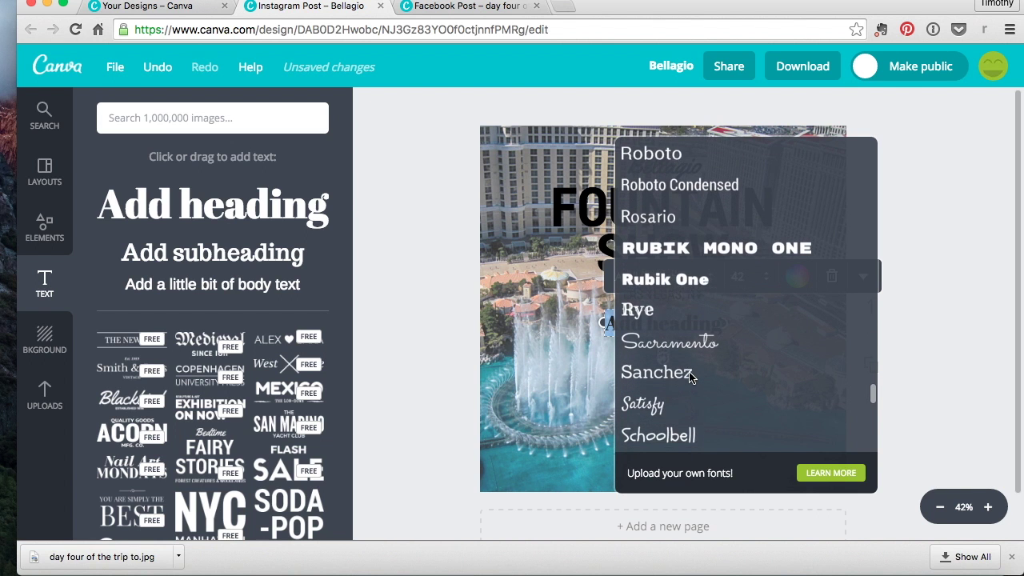
{"action": "scroll", "coordinate": [692, 378], "scroll_direction": "down", "scroll_amount": 1}
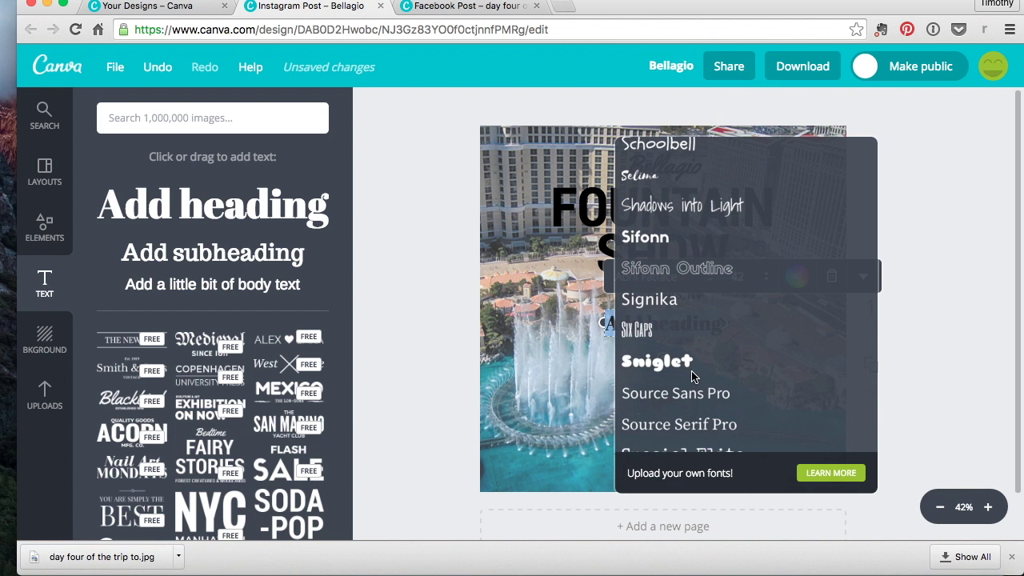
{"action": "left_click", "coordinate": [431, 372]}
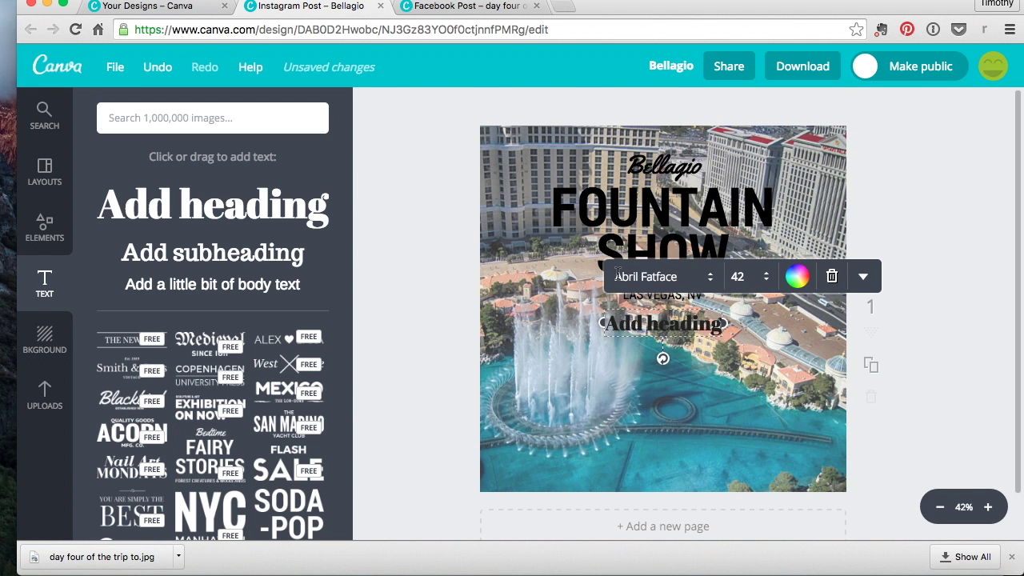
{"action": "left_click", "coordinate": [737, 276]}
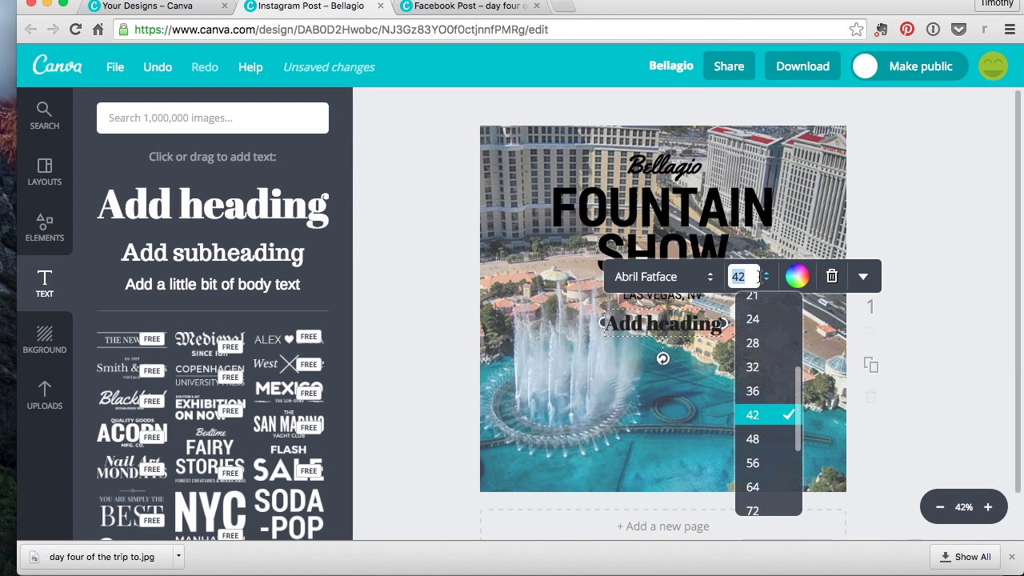
{"action": "left_click", "coordinate": [674, 214]}
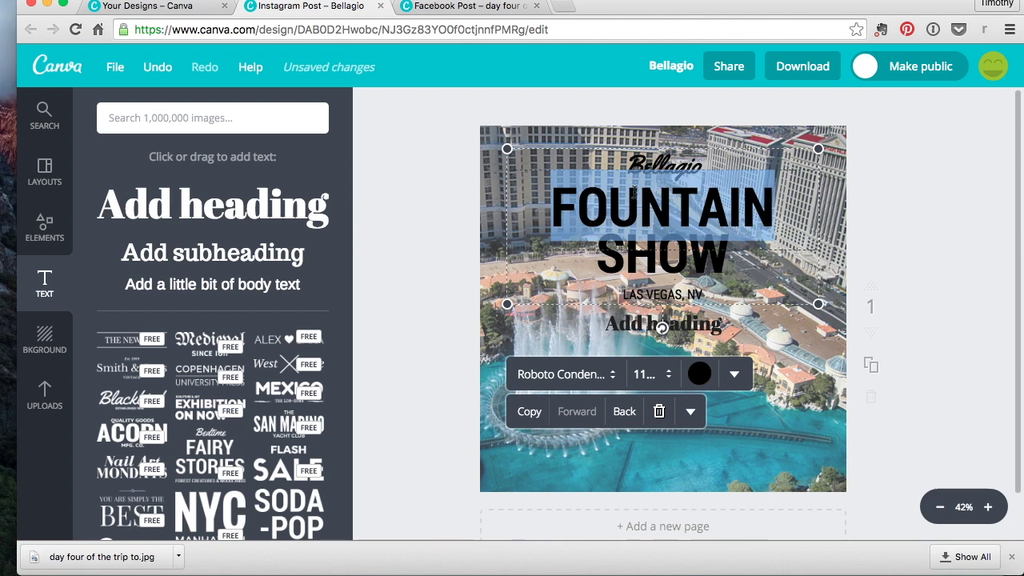
{"action": "left_click", "coordinate": [669, 376]}
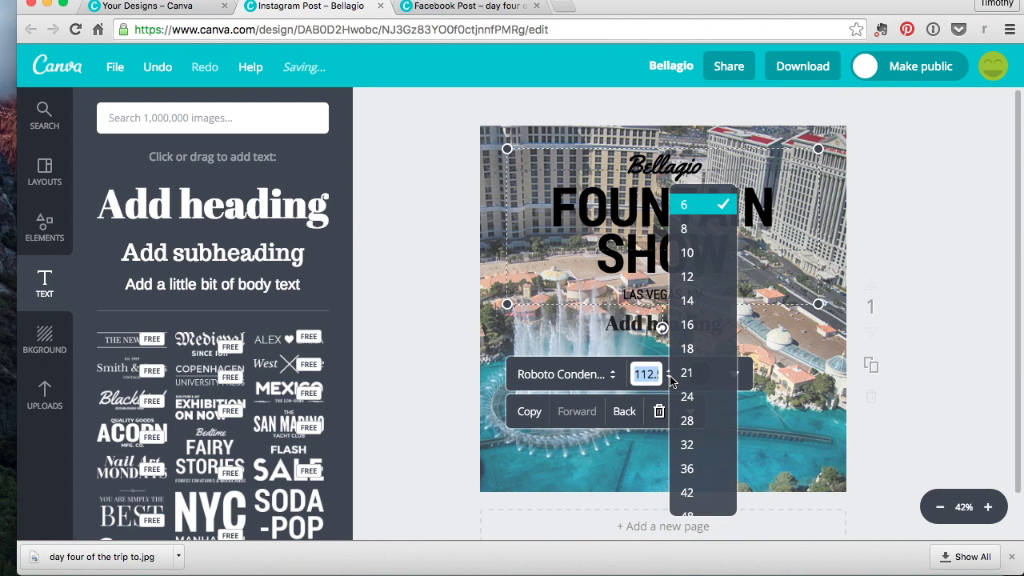
{"action": "left_click", "coordinate": [360, 308]}
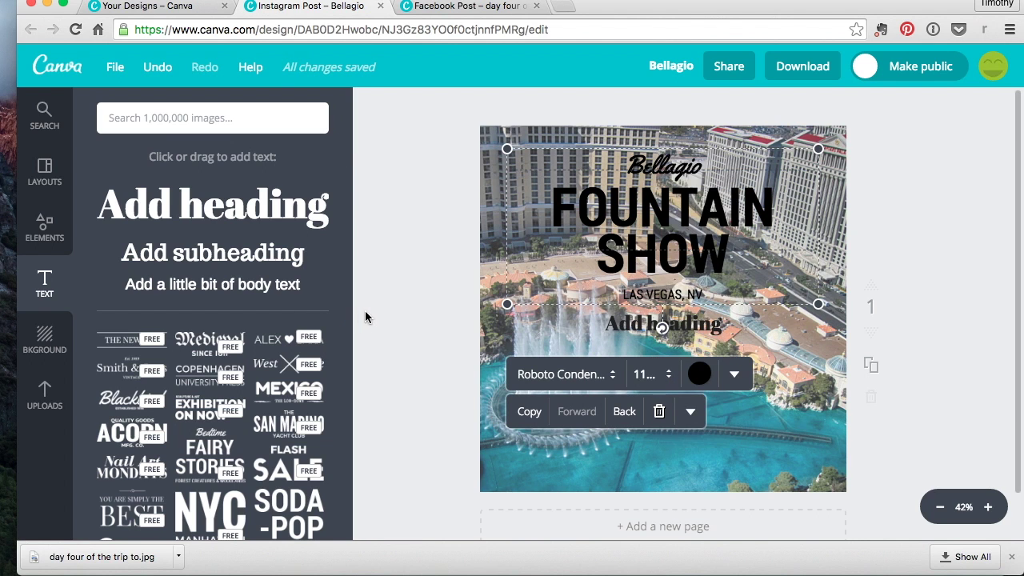
{"action": "double_click", "coordinate": [660, 328]}
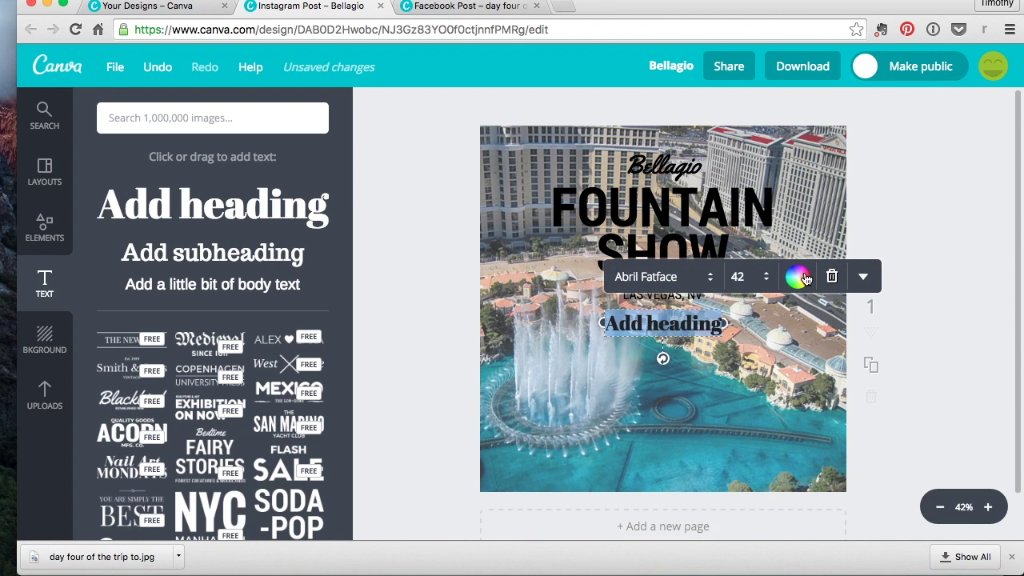
Step: Recolour the Add heading text with a custom pale off-white, f6fff3
{"action": "left_click", "coordinate": [792, 276]}
{"action": "left_click", "coordinate": [737, 192]}
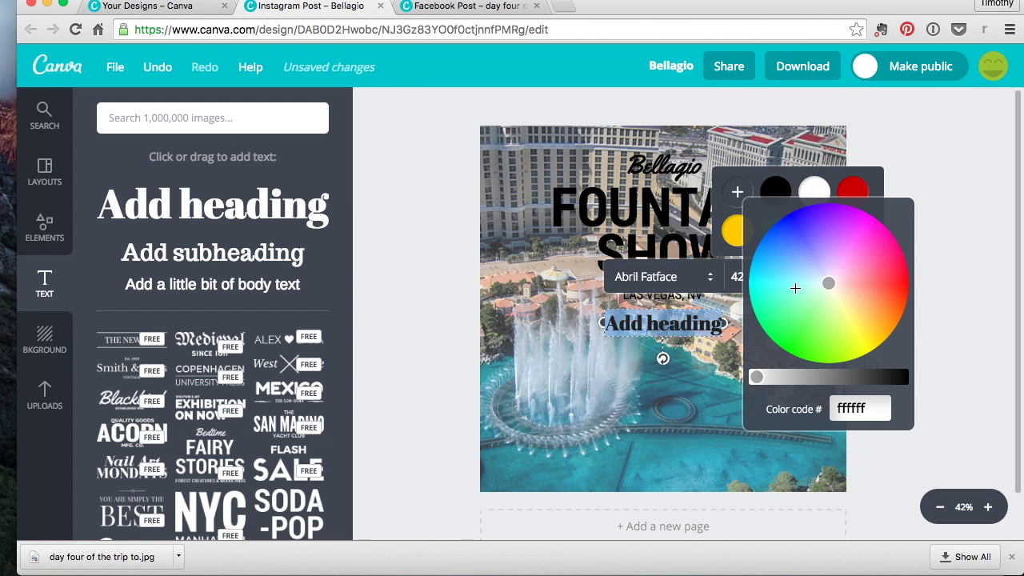
{"action": "mouse_move", "coordinate": [830, 284]}
{"action": "left_mouse_down"}
{"action": "mouse_move", "coordinate": [850, 198]}
{"action": "mouse_move", "coordinate": [800, 247]}
{"action": "mouse_move", "coordinate": [808, 312]}
{"action": "mouse_move", "coordinate": [768, 327]}
{"action": "mouse_move", "coordinate": [786, 350]}
{"action": "mouse_move", "coordinate": [861, 334]}
{"action": "mouse_move", "coordinate": [873, 231]}
{"action": "mouse_move", "coordinate": [904, 281]}
{"action": "mouse_move", "coordinate": [872, 219]}
{"action": "mouse_move", "coordinate": [786, 235]}
{"action": "mouse_move", "coordinate": [789, 219]}
{"action": "mouse_move", "coordinate": [839, 359]}
{"action": "mouse_move", "coordinate": [829, 287]}
{"action": "left_mouse_up"}
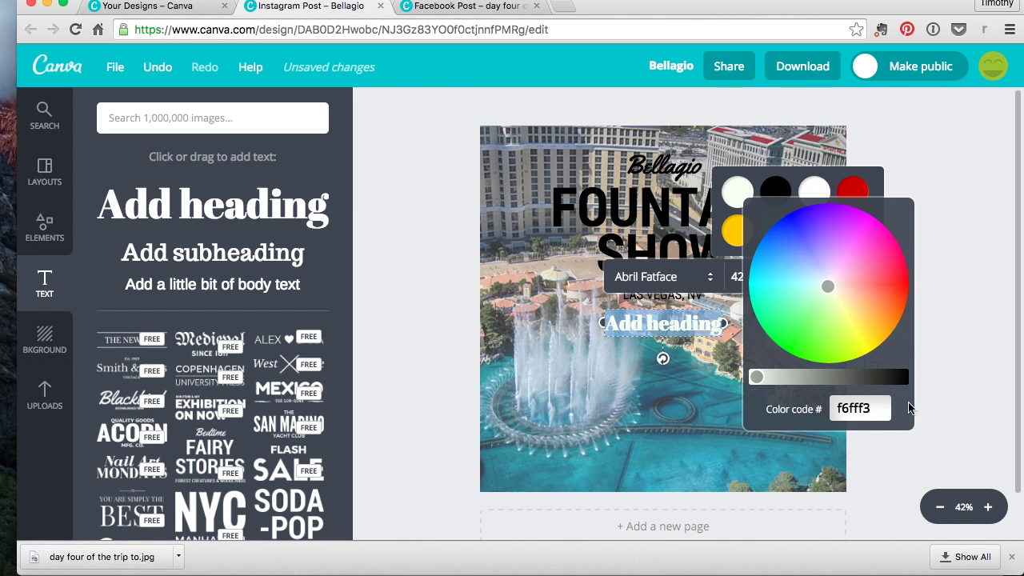
{"action": "left_click", "coordinate": [947, 393]}
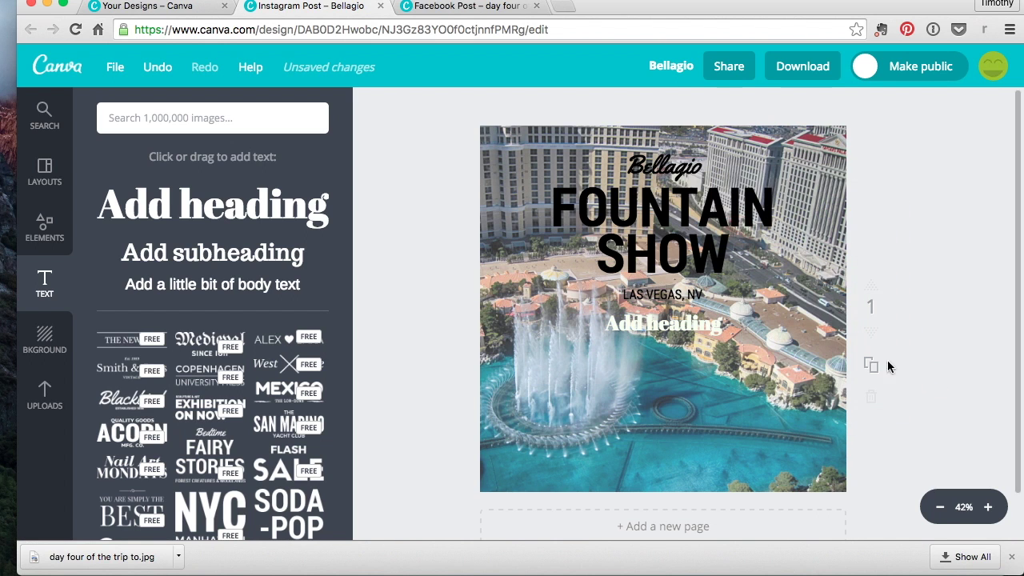
{"action": "left_click", "coordinate": [702, 256]}
Step: Widen the Add heading letter spacing, then ease it back and slightly reduce line height
{"action": "left_click", "coordinate": [680, 334]}
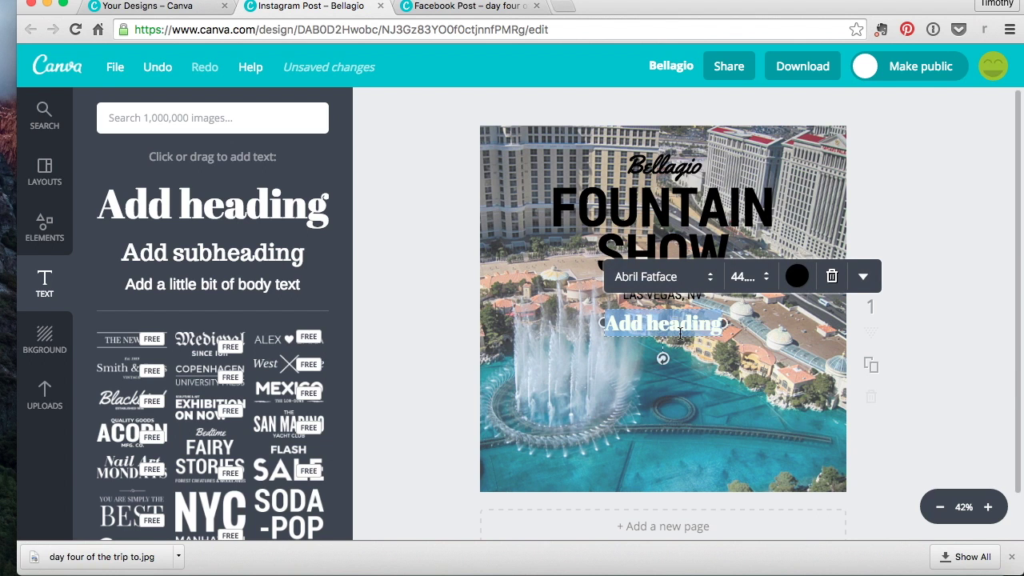
{"action": "left_click", "coordinate": [861, 279]}
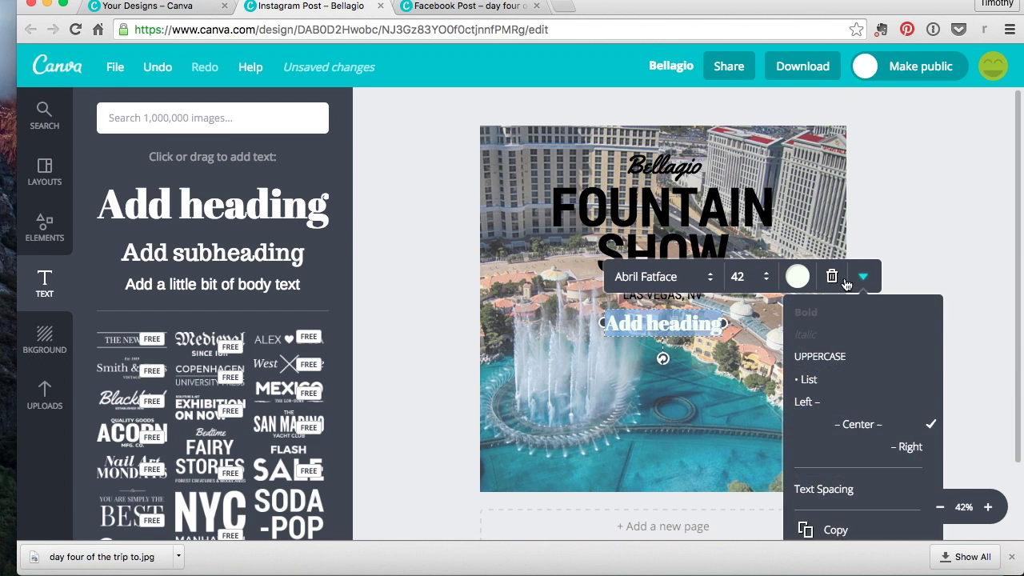
{"action": "left_click", "coordinate": [841, 277]}
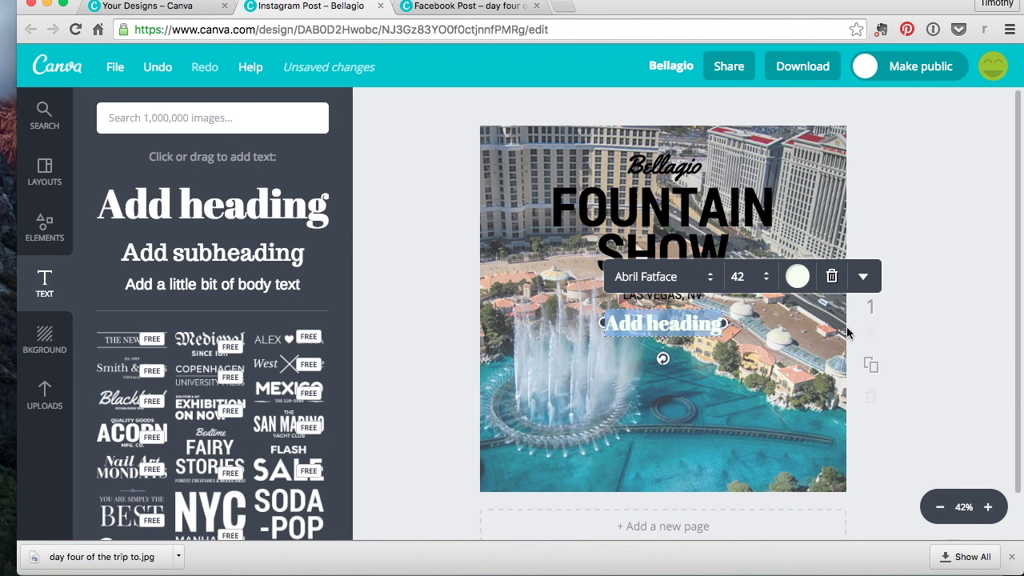
{"action": "left_click", "coordinate": [864, 277]}
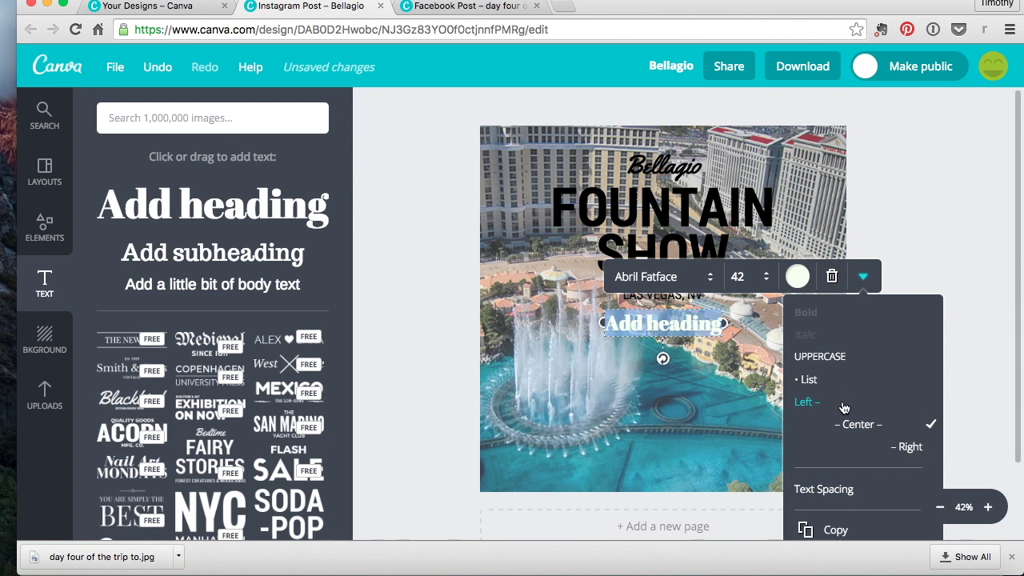
{"action": "scroll", "coordinate": [850, 396], "scroll_direction": "down", "scroll_amount": 3}
{"action": "left_click", "coordinate": [850, 397]}
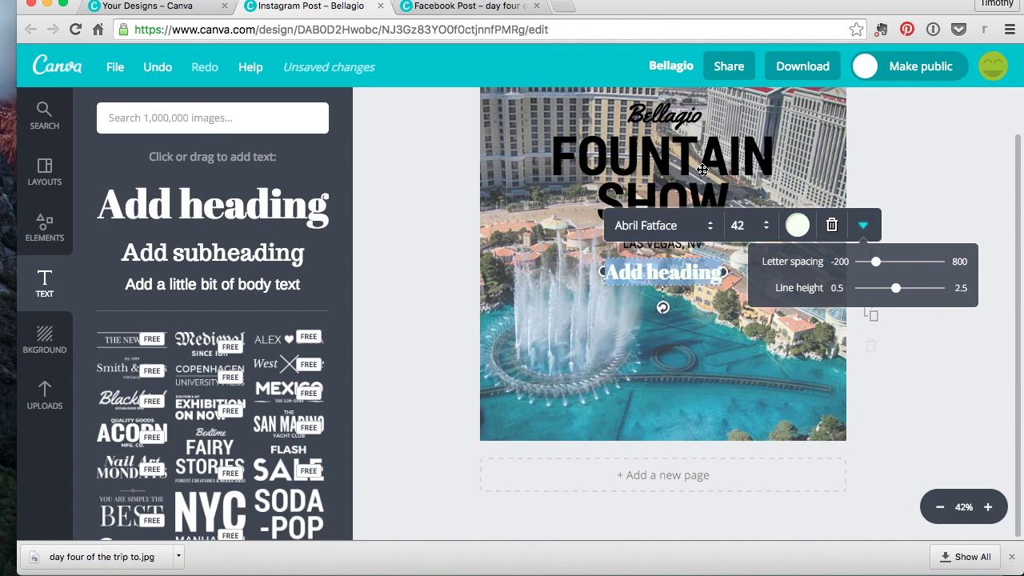
{"action": "left_click_drag", "start_coordinate": [876, 263], "coordinate": [923, 263]}
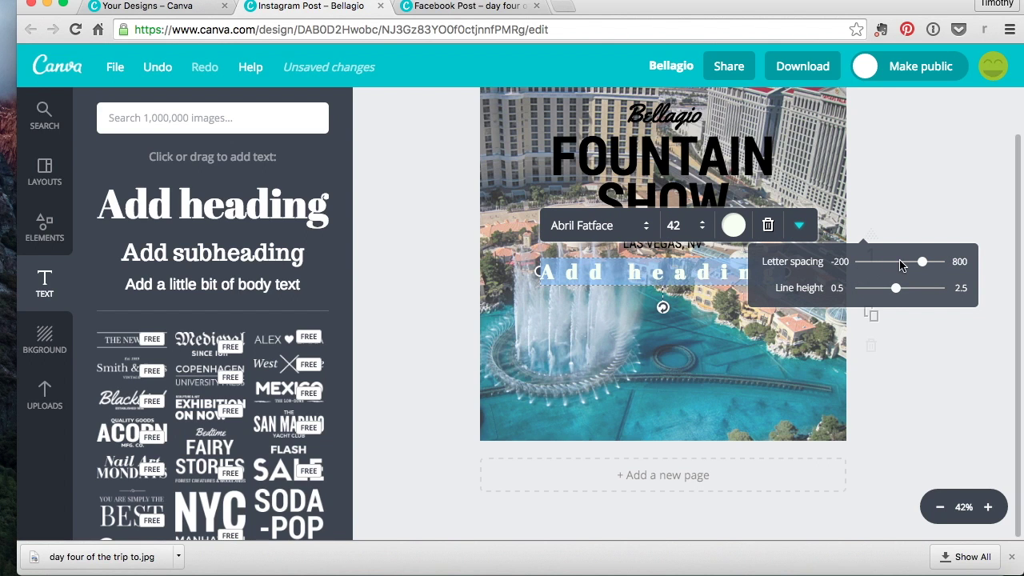
{"action": "left_click_drag", "start_coordinate": [922, 262], "coordinate": [889, 264]}
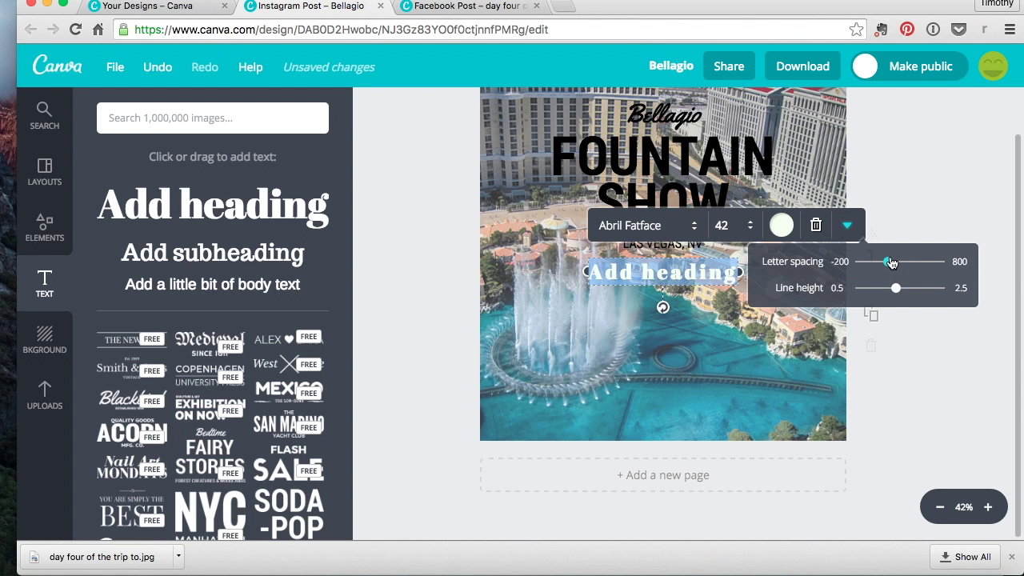
{"action": "left_click_drag", "start_coordinate": [895, 287], "coordinate": [876, 294]}
Step: Check the Link setting for the heading, then close it and deselect
{"action": "left_click", "coordinate": [849, 227]}
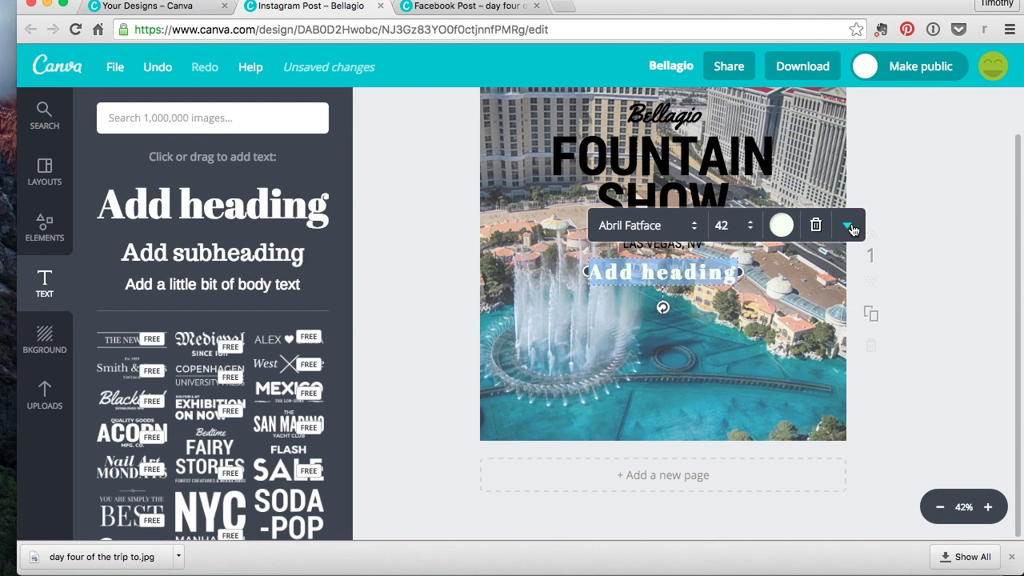
{"action": "left_click", "coordinate": [848, 226]}
{"action": "scroll", "coordinate": [815, 350], "scroll_direction": "down", "scroll_amount": 1}
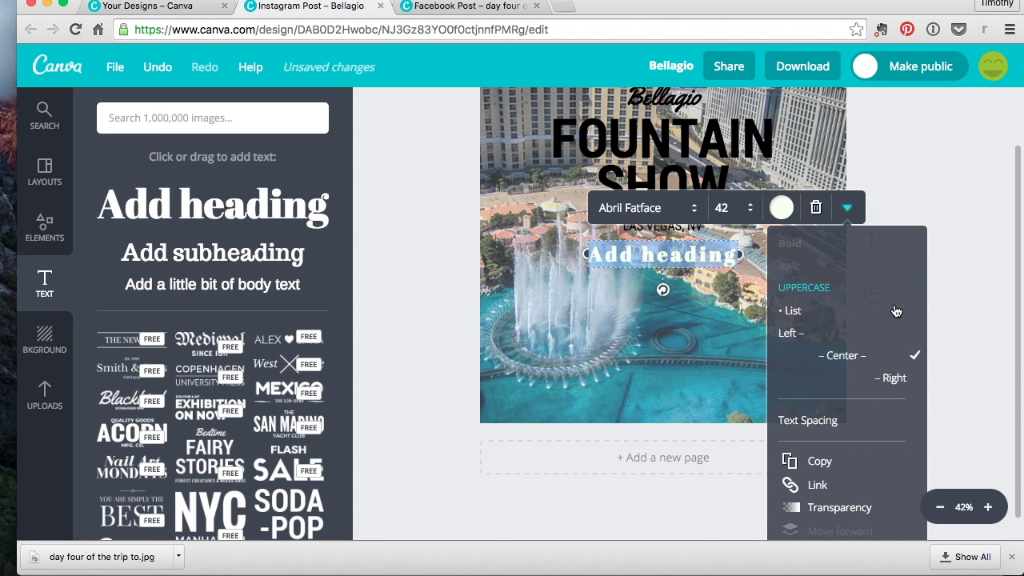
{"action": "scroll", "coordinate": [823, 428], "scroll_direction": "down", "scroll_amount": 1}
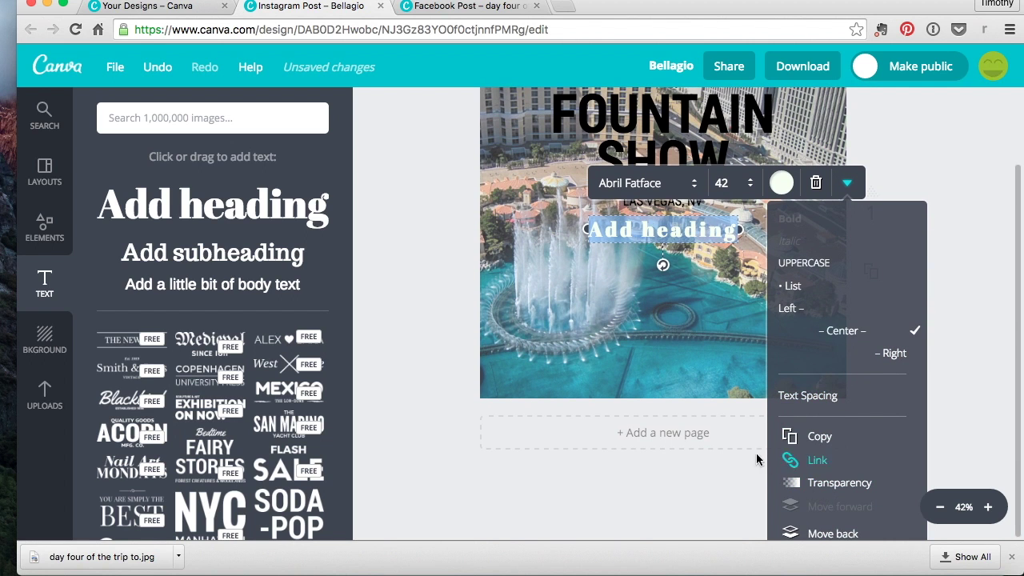
{"action": "left_click", "coordinate": [828, 459]}
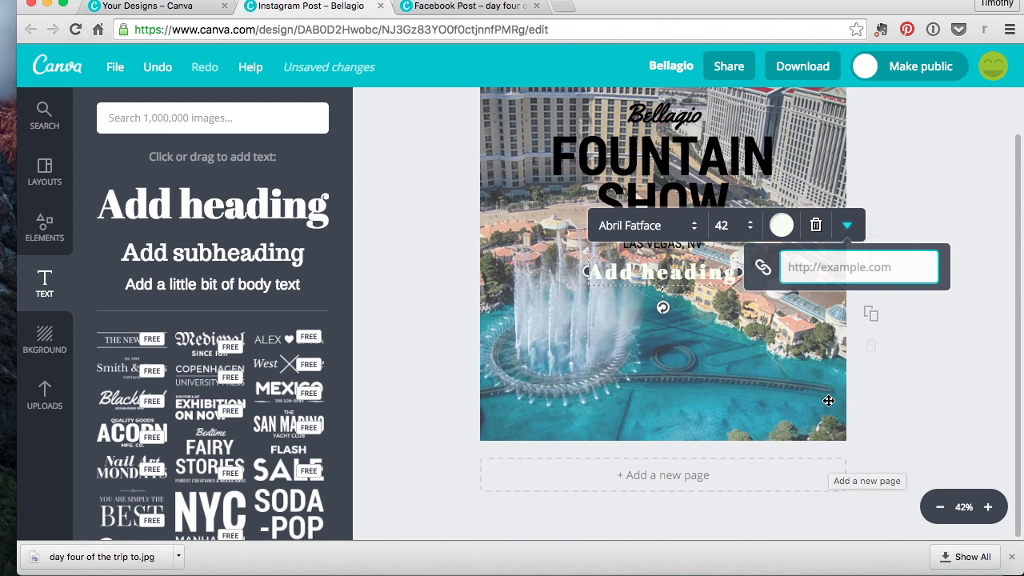
{"action": "left_click", "coordinate": [885, 376]}
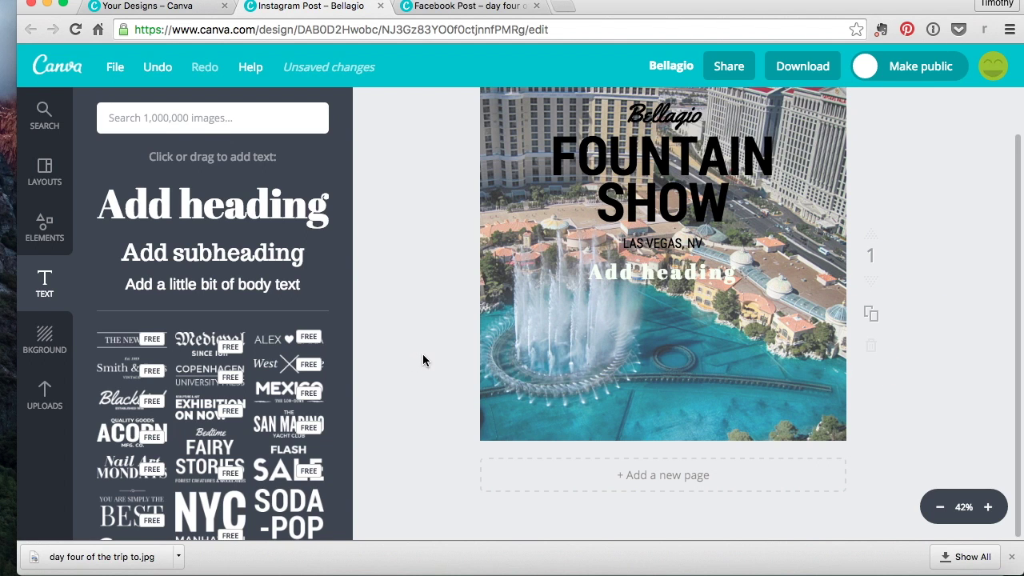
Step: Undo the letter spacing change on the Add heading text
{"action": "scroll", "coordinate": [430, 320], "scroll_direction": "up", "scroll_amount": 2}
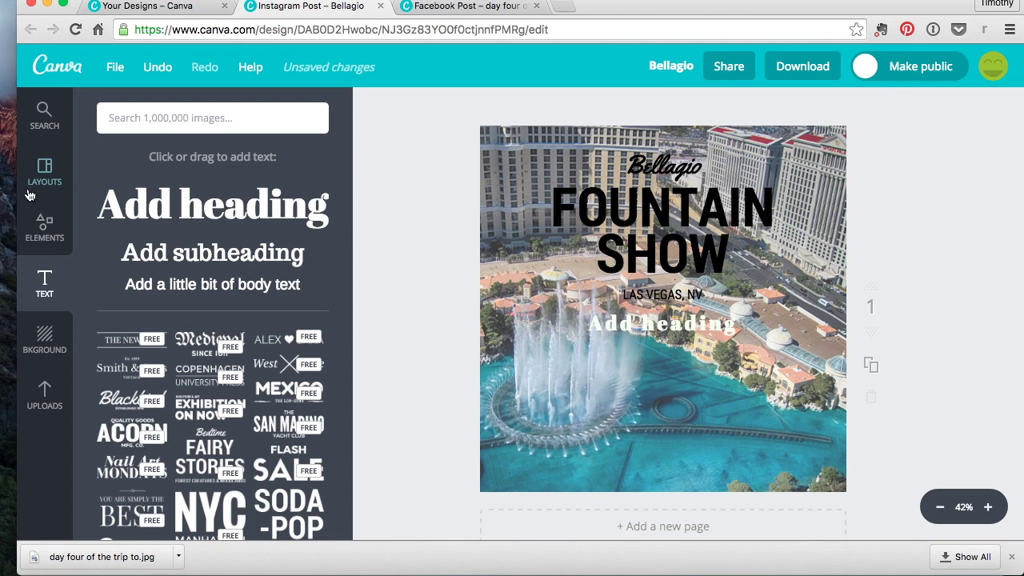
{"action": "left_click", "coordinate": [149, 72]}
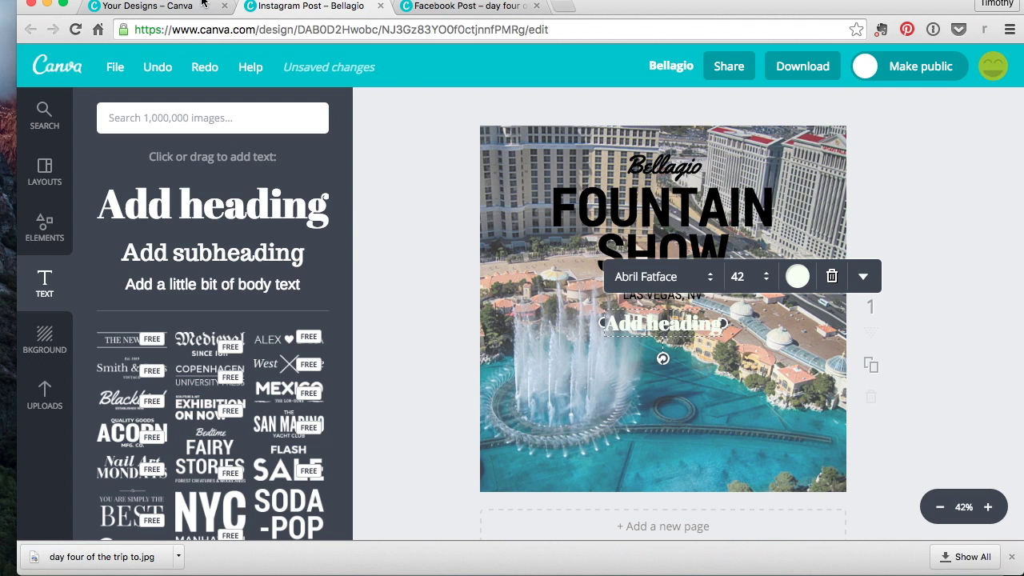
Step: View the Uploads panel, then switch to the Layouts templates
{"action": "left_click", "coordinate": [41, 404]}
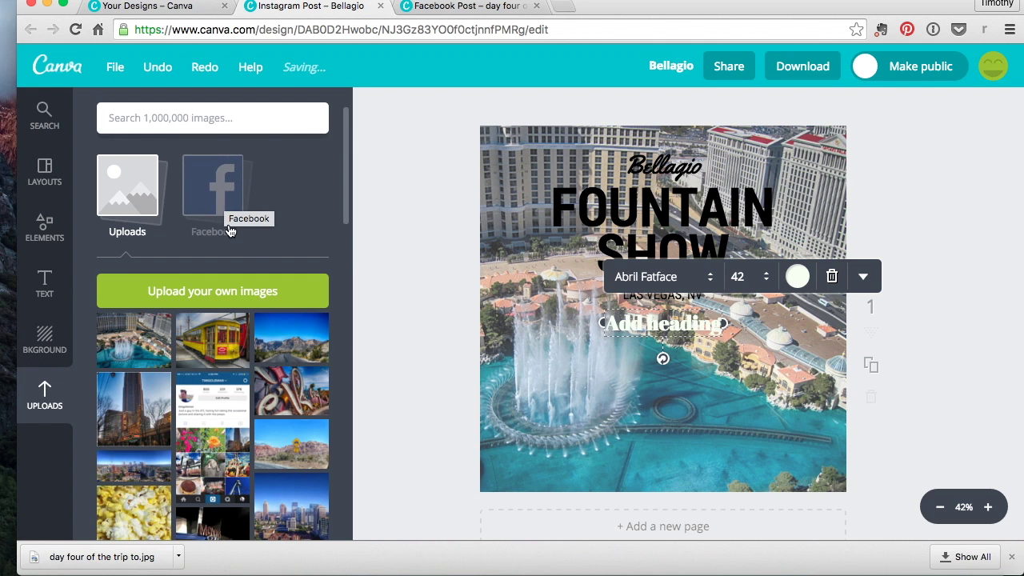
{"action": "left_click", "coordinate": [45, 171]}
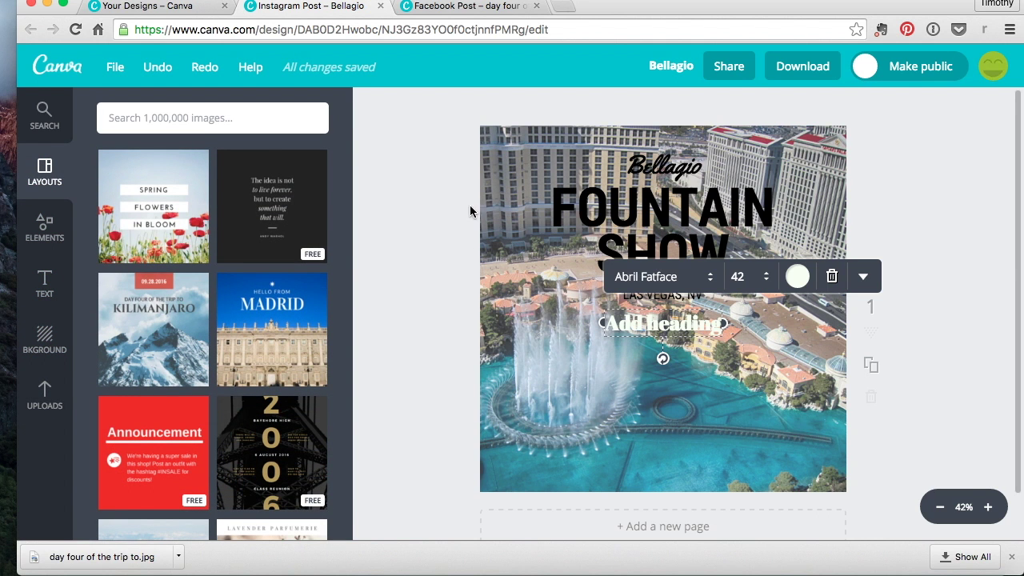